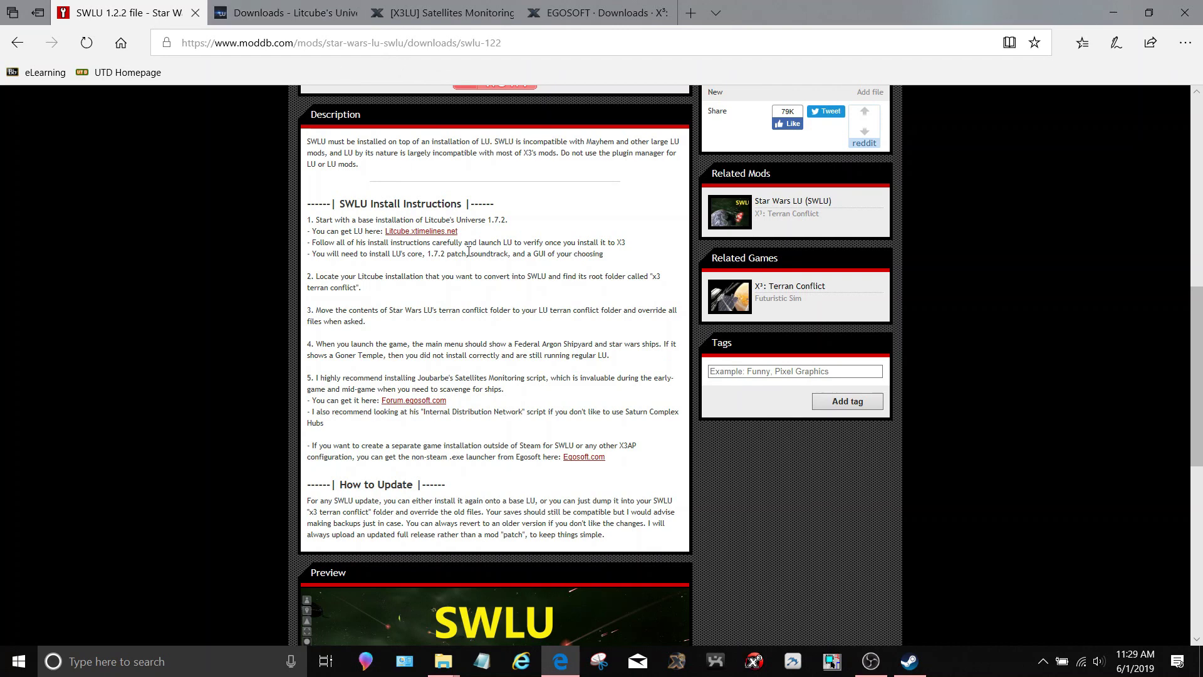
# Review the base install, patch, soundtrack and GUI installer downloads on the Litcube's Universe Downloads page
pyautogui.click(278, 14)
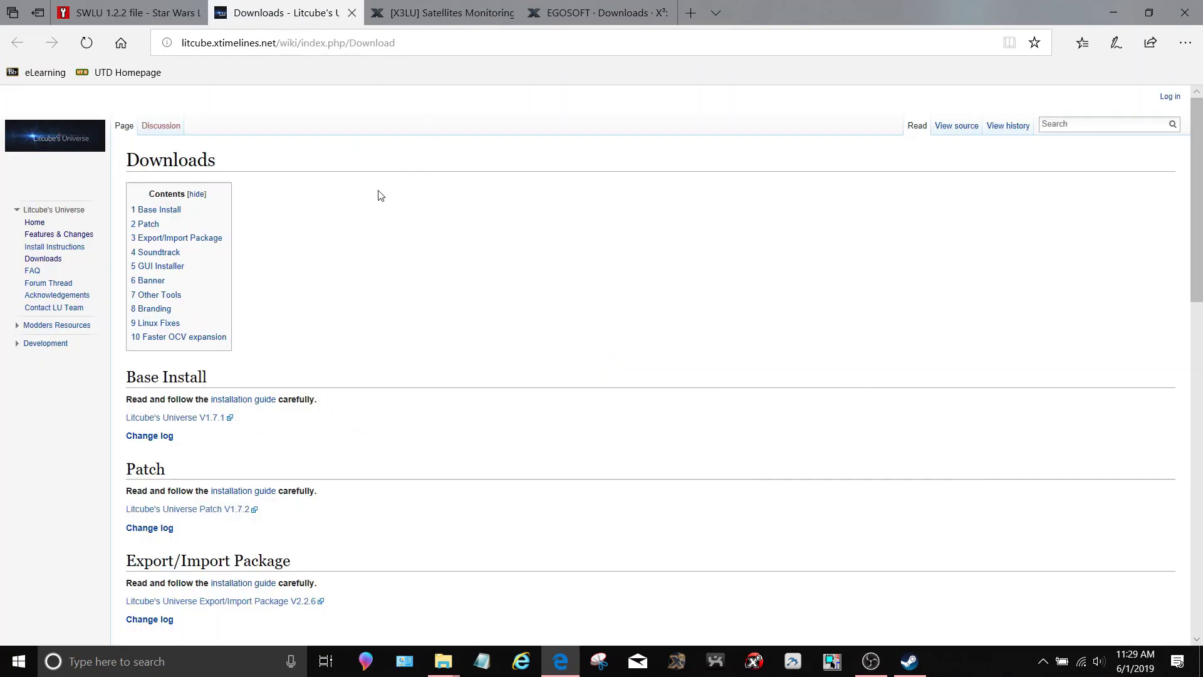
pyautogui.scroll(-3, 376, 279)
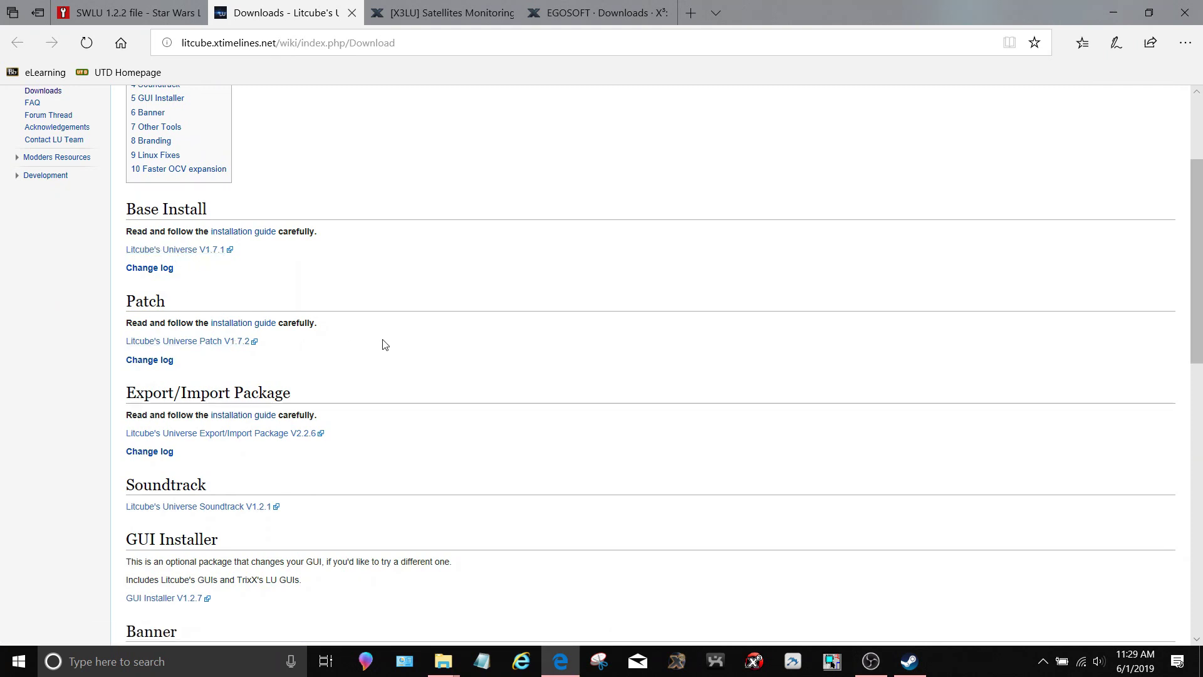
pyautogui.scroll(-2, 385, 341)
pyautogui.scroll(-2, 341, 360)
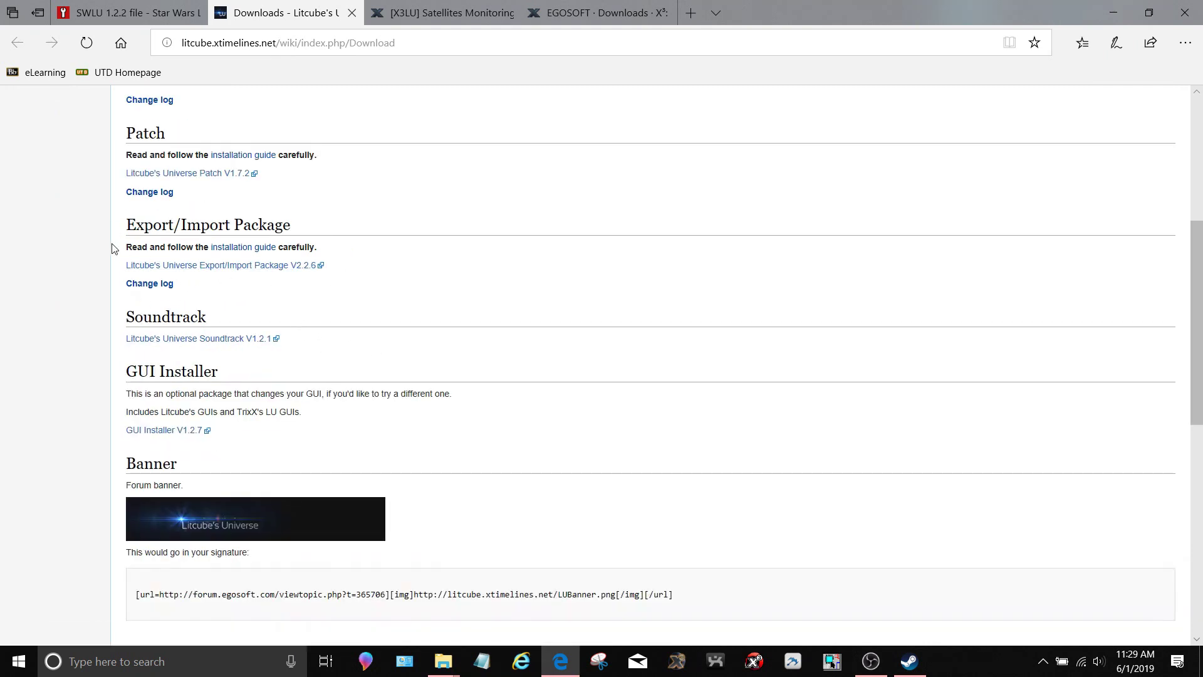
pyautogui.scroll(-2, 339, 282)
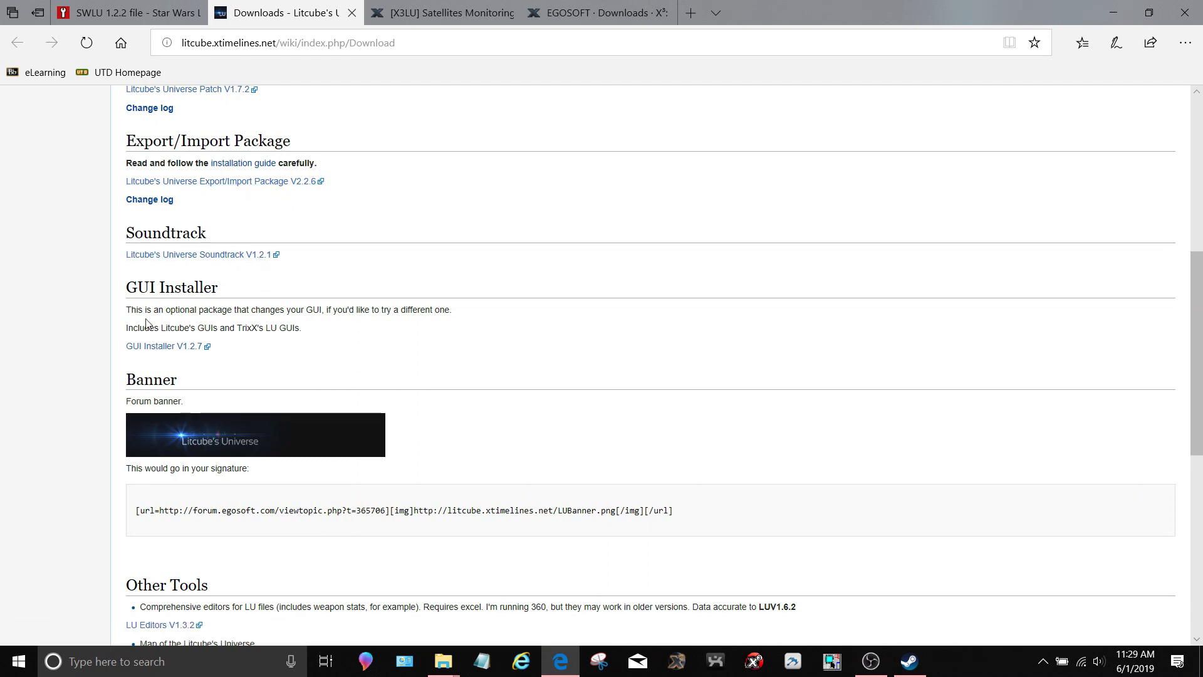
pyautogui.scroll(1, 335, 327)
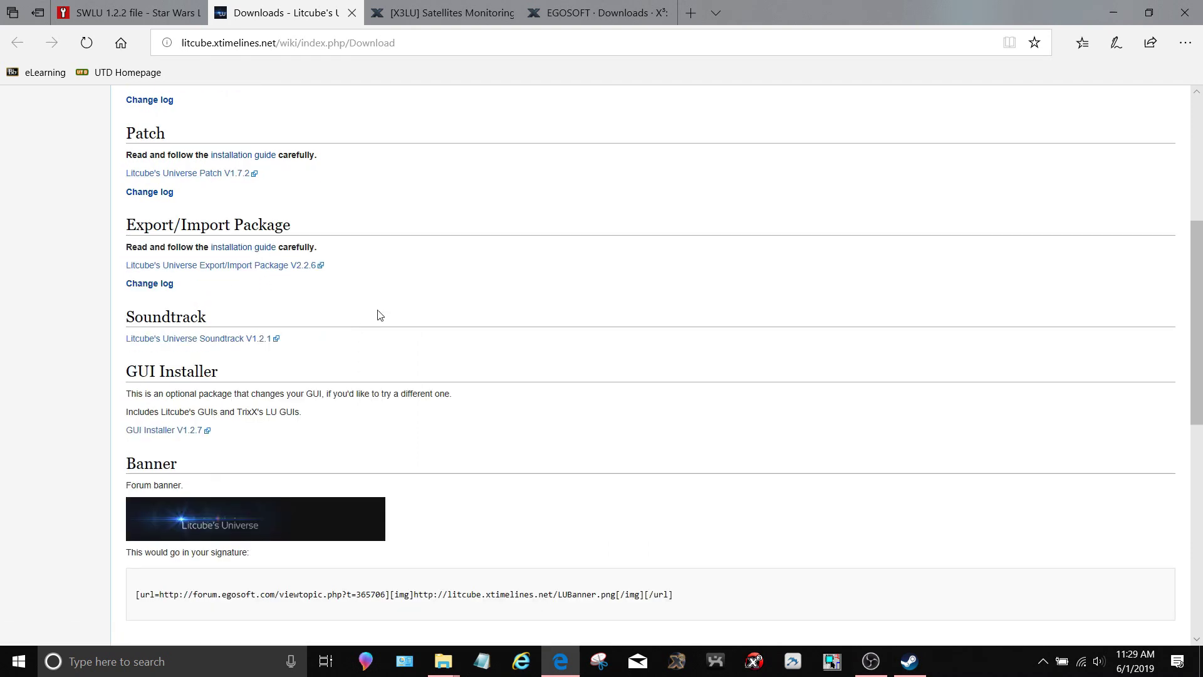
# Review the Satellites Monitoring 1.8 forum topic and the Egosoft page with the X3: Albion Prelude bonus material
pyautogui.click(429, 21)
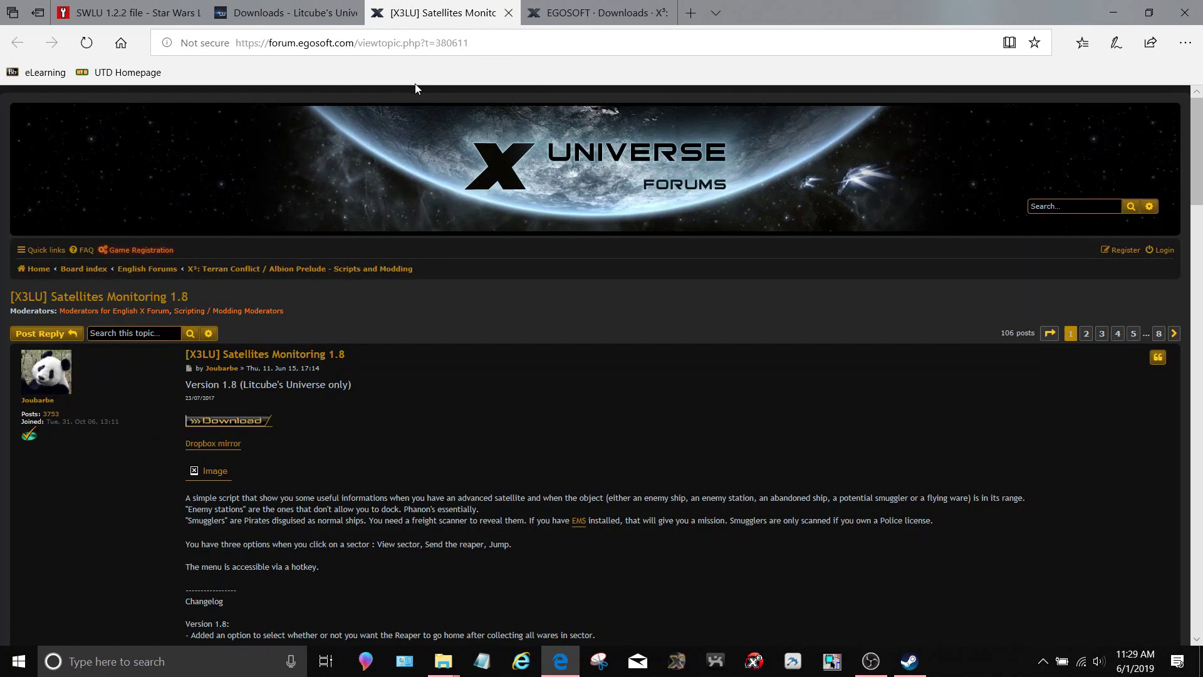
pyautogui.scroll(-1, 369, 379)
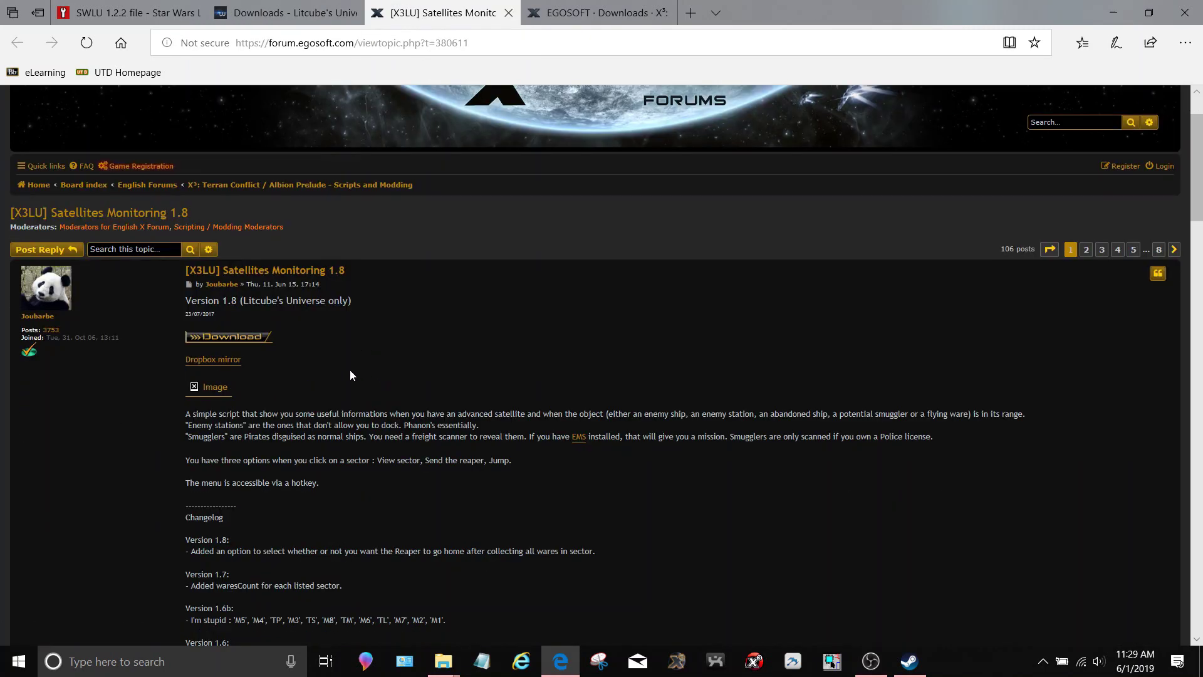
pyautogui.scroll(-1, 559, 399)
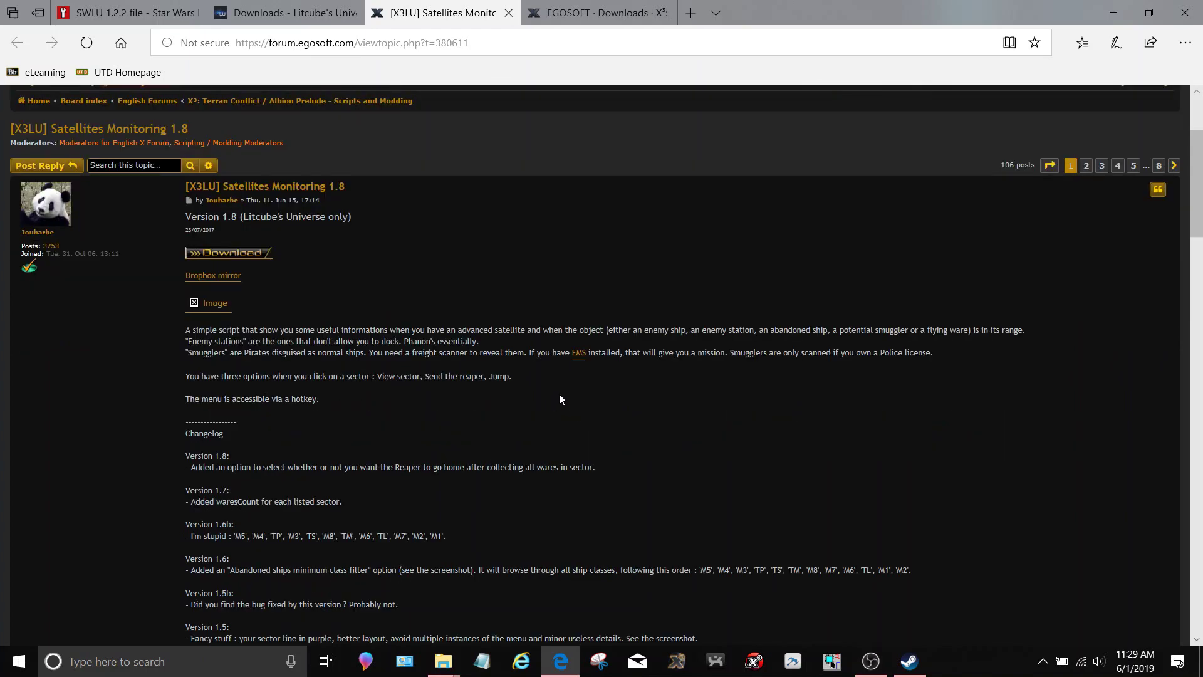
pyautogui.scroll(1, 559, 396)
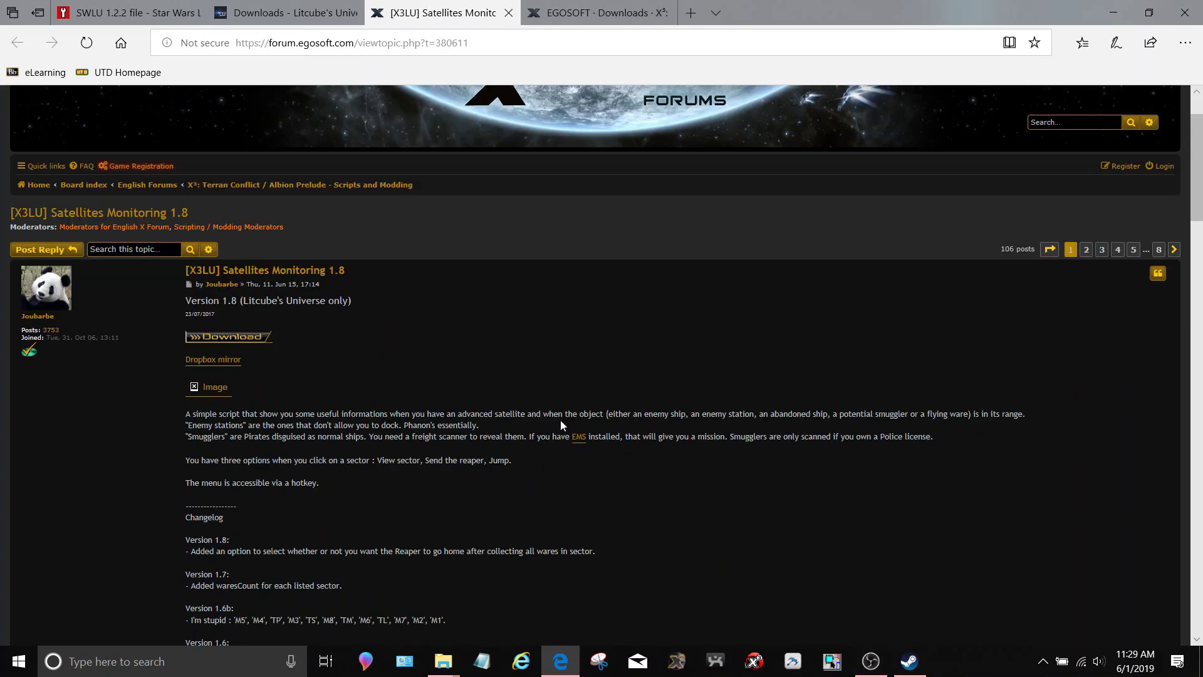
pyautogui.scroll(1, 563, 426)
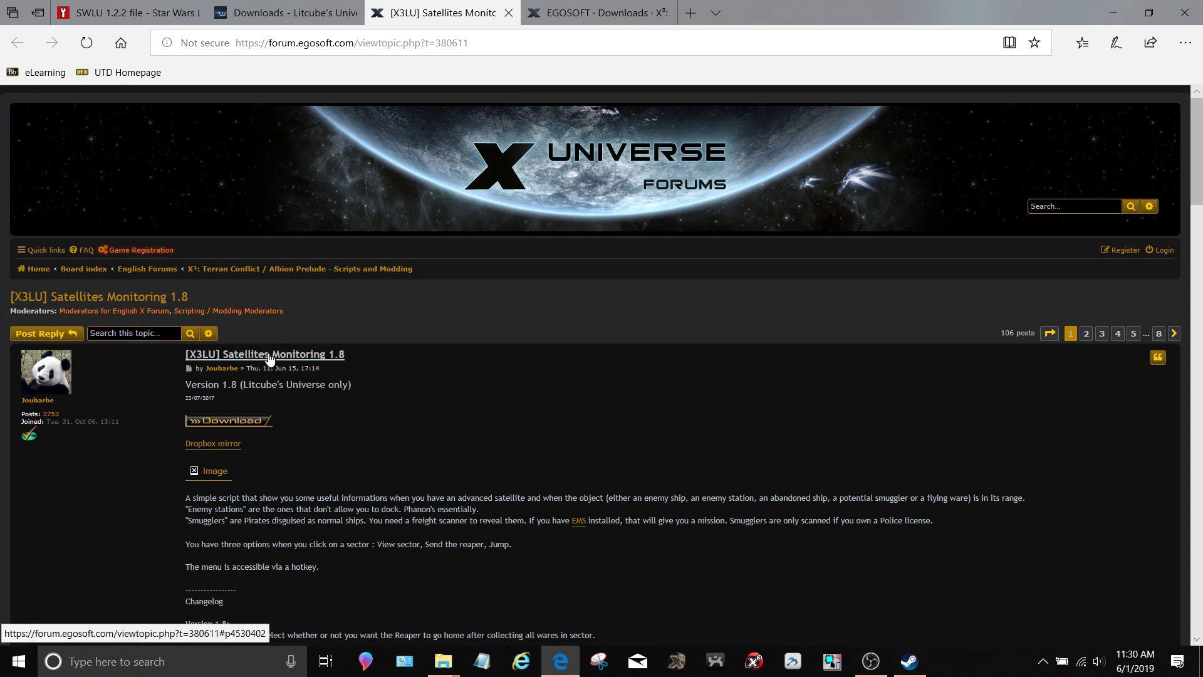
pyautogui.click(592, 8)
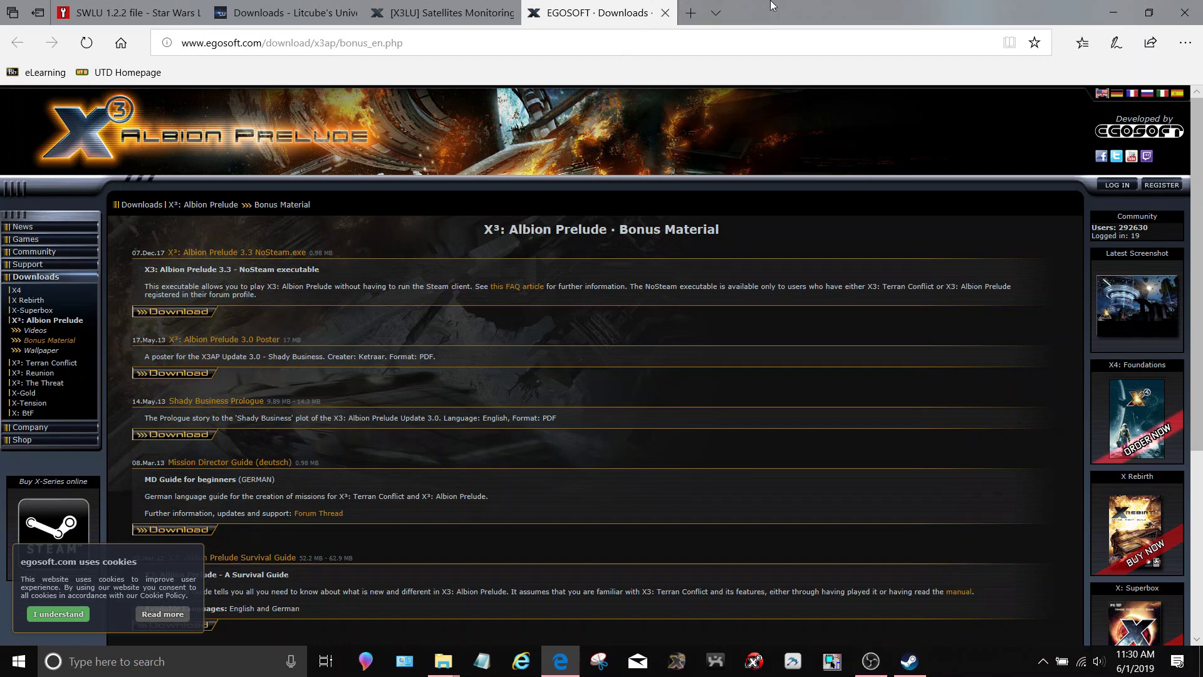
# Switch from the browser to the File Explorer window with Steam's common folder and close the Steam window
pyautogui.moveTo(773, 6); pyautogui.dragTo(1202, 148)
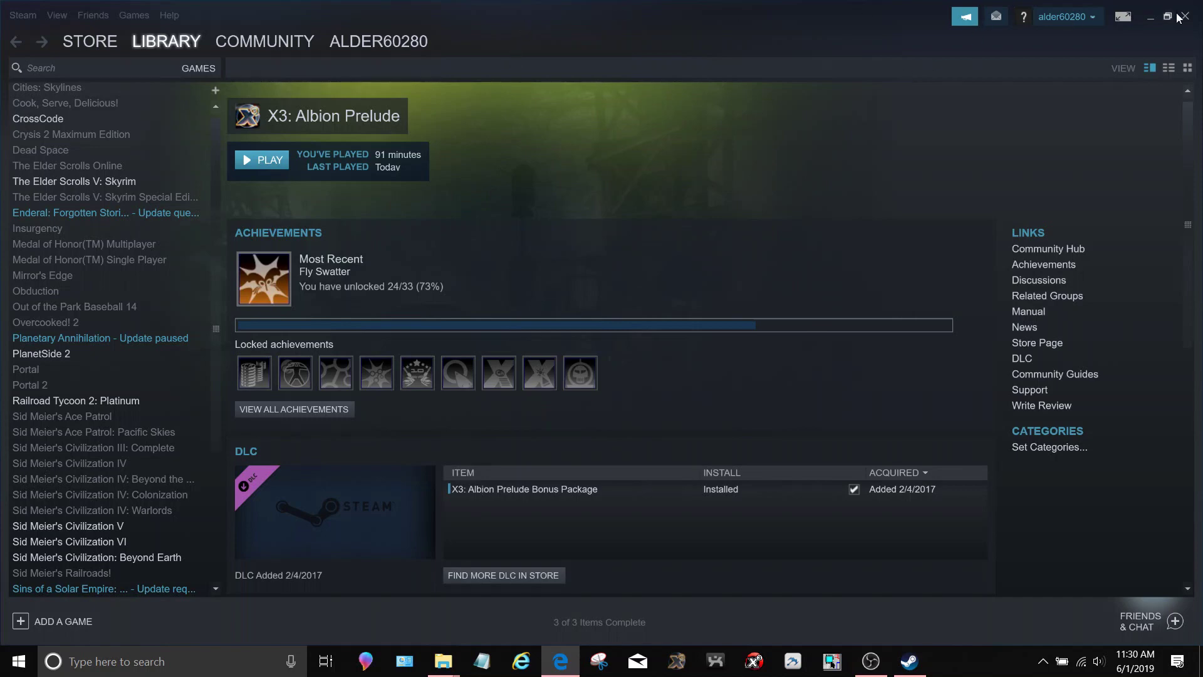
pyautogui.moveTo(448, 663)
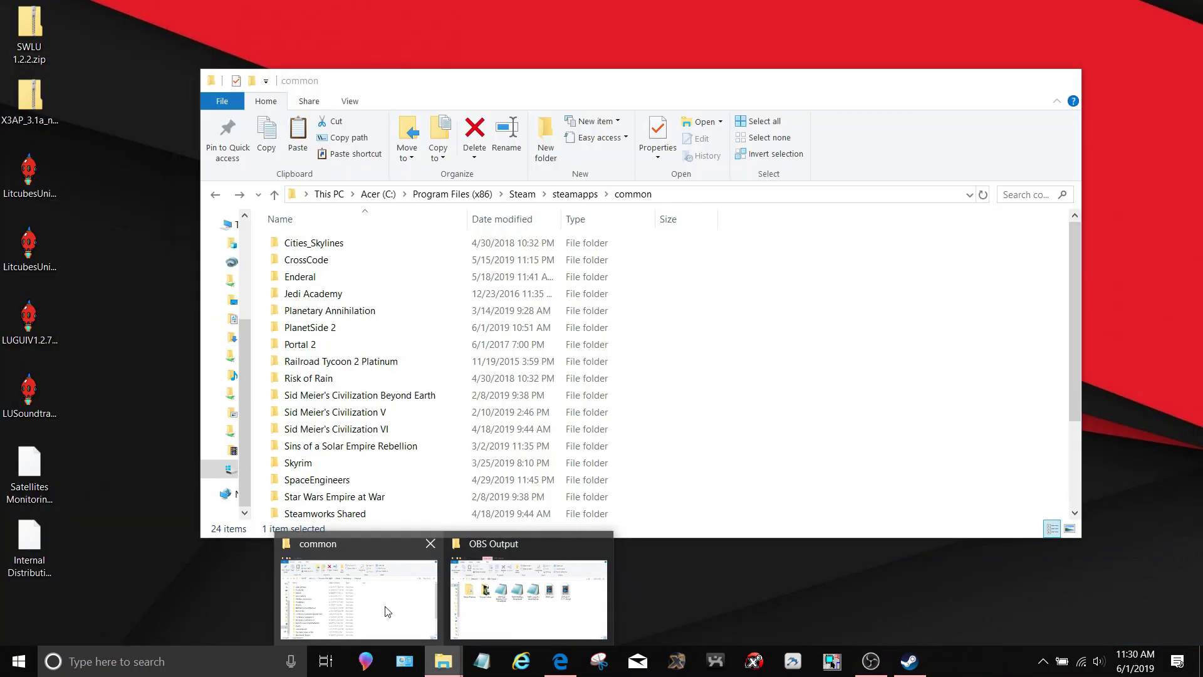
pyautogui.click(387, 606)
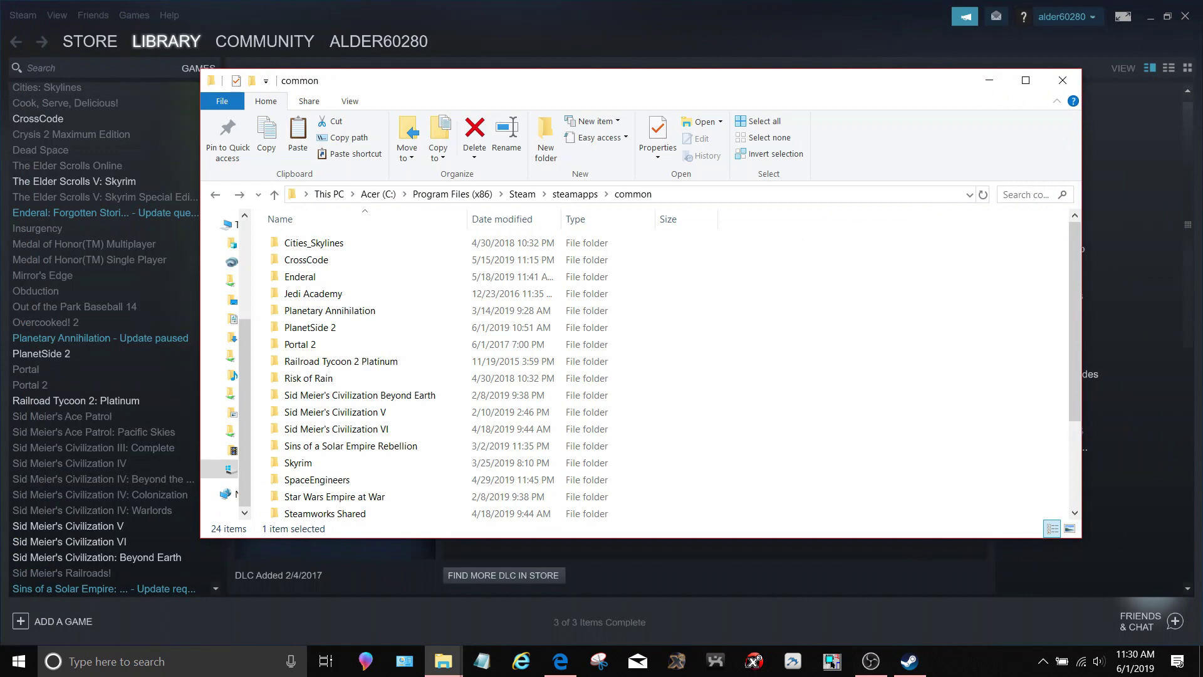
pyautogui.click(1185, 15)
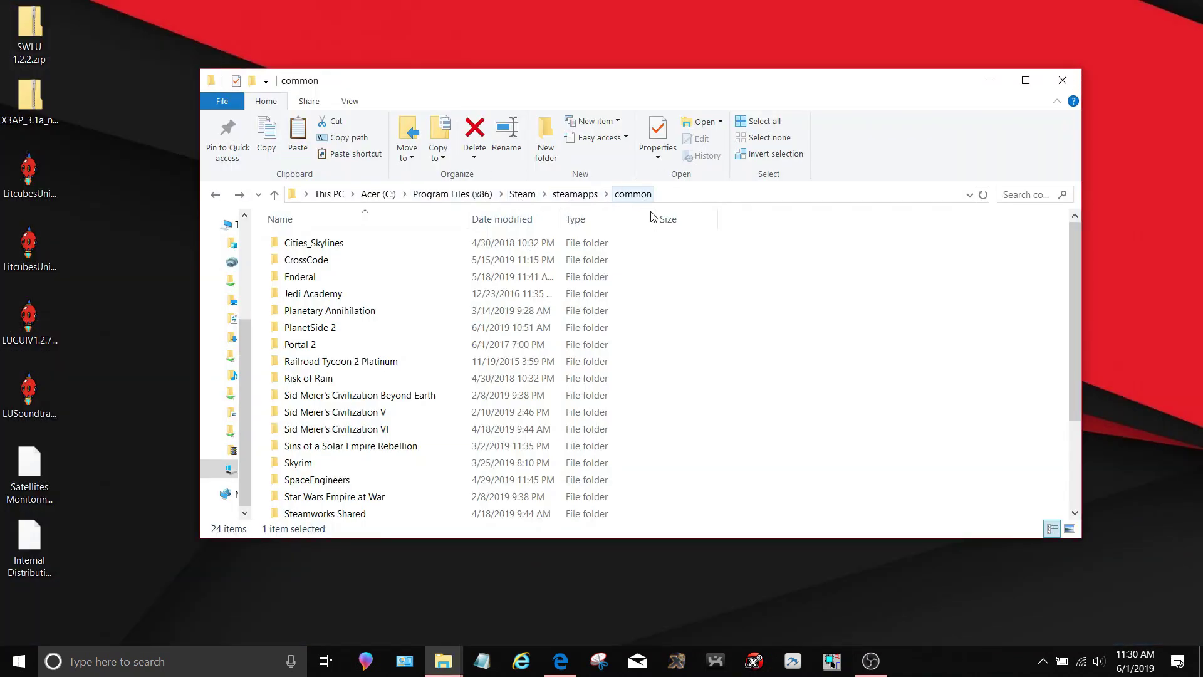
# Open the x3 terran conflict folder inside Steam's common folder and look through its contents
pyautogui.scroll(-3, 738, 302)
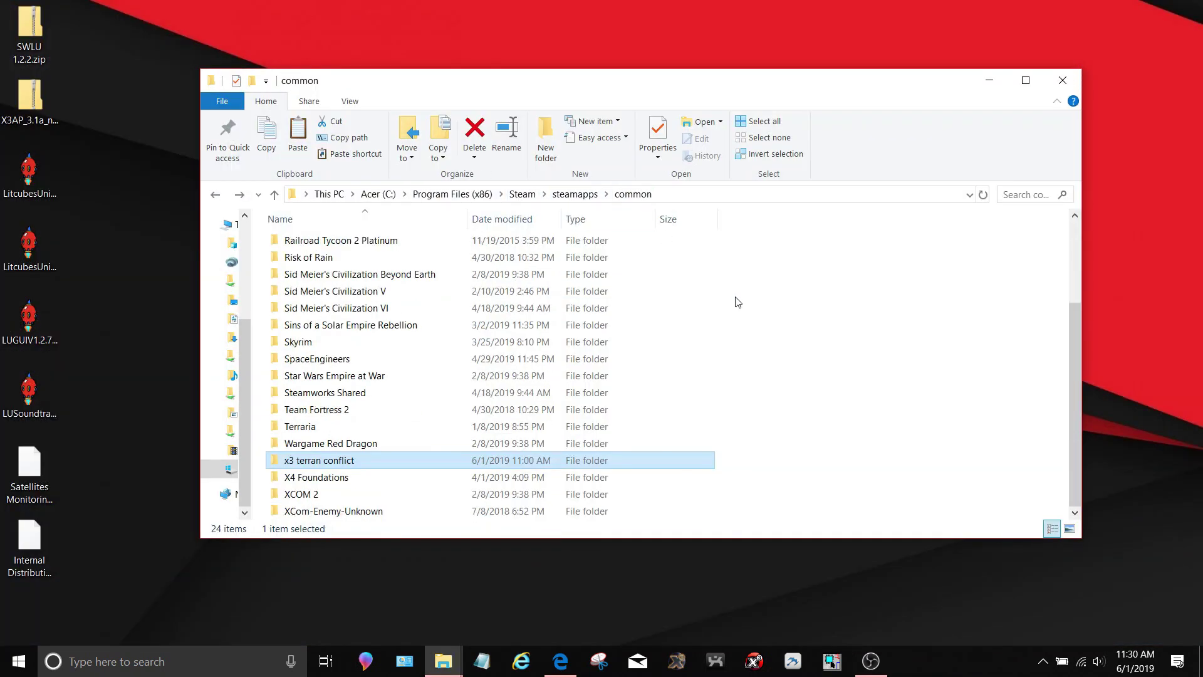
pyautogui.doubleClick(321, 465)
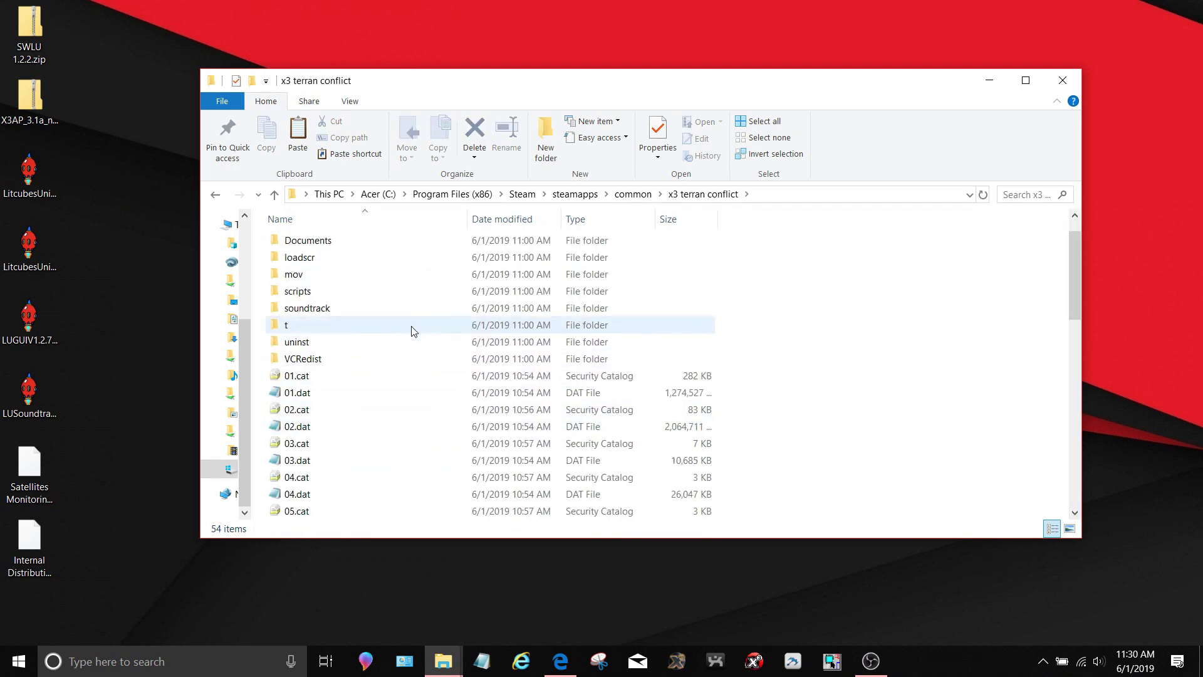
pyautogui.scroll(-10, 412, 330)
pyautogui.scroll(12, 370, 314)
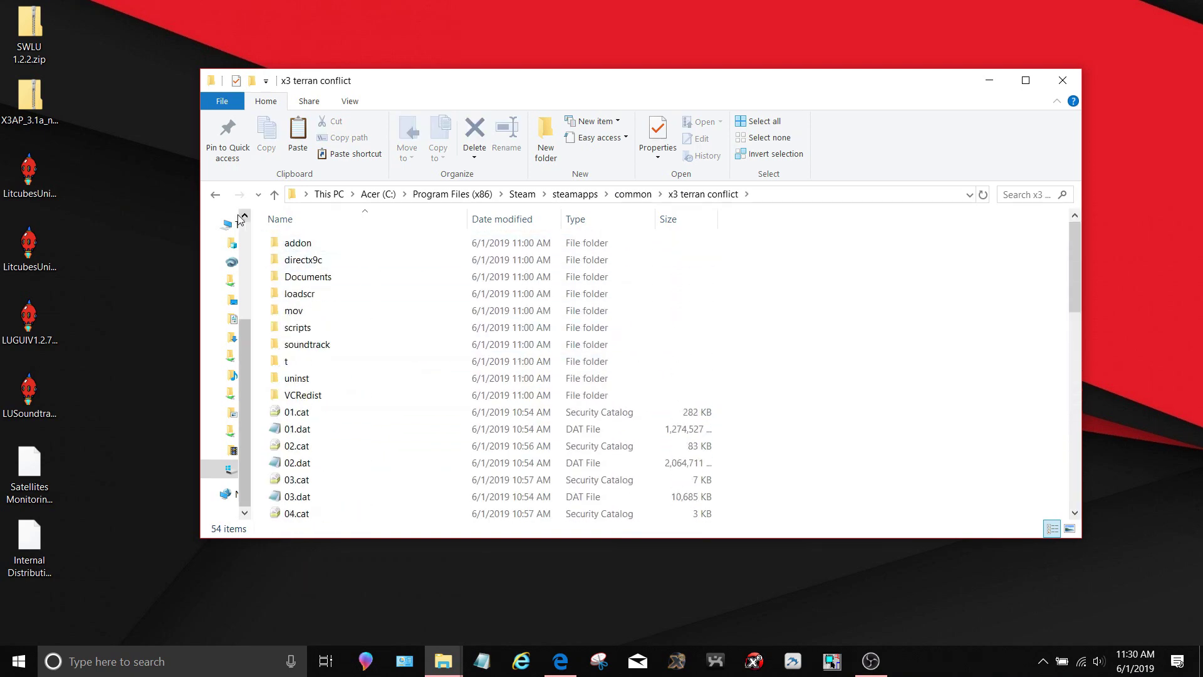
# Return to the common folder and copy the x3 terran conflict folder to the desktop
pyautogui.click(215, 194)
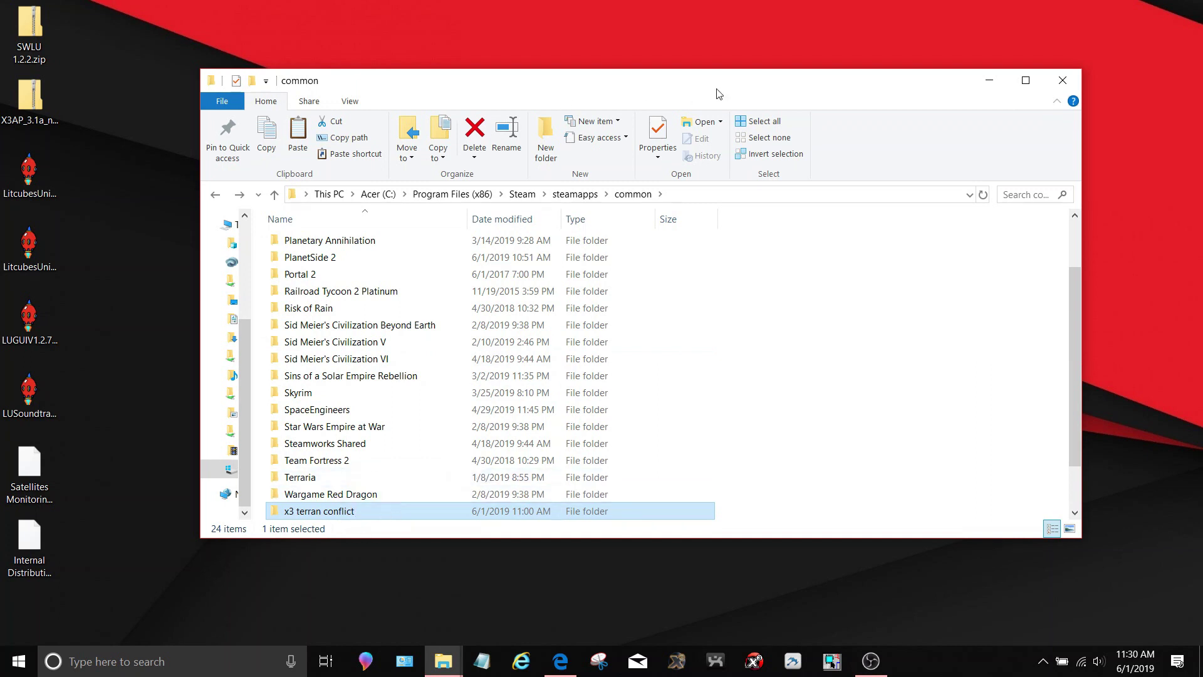
pyautogui.moveTo(719, 93); pyautogui.dragTo(952, 75)
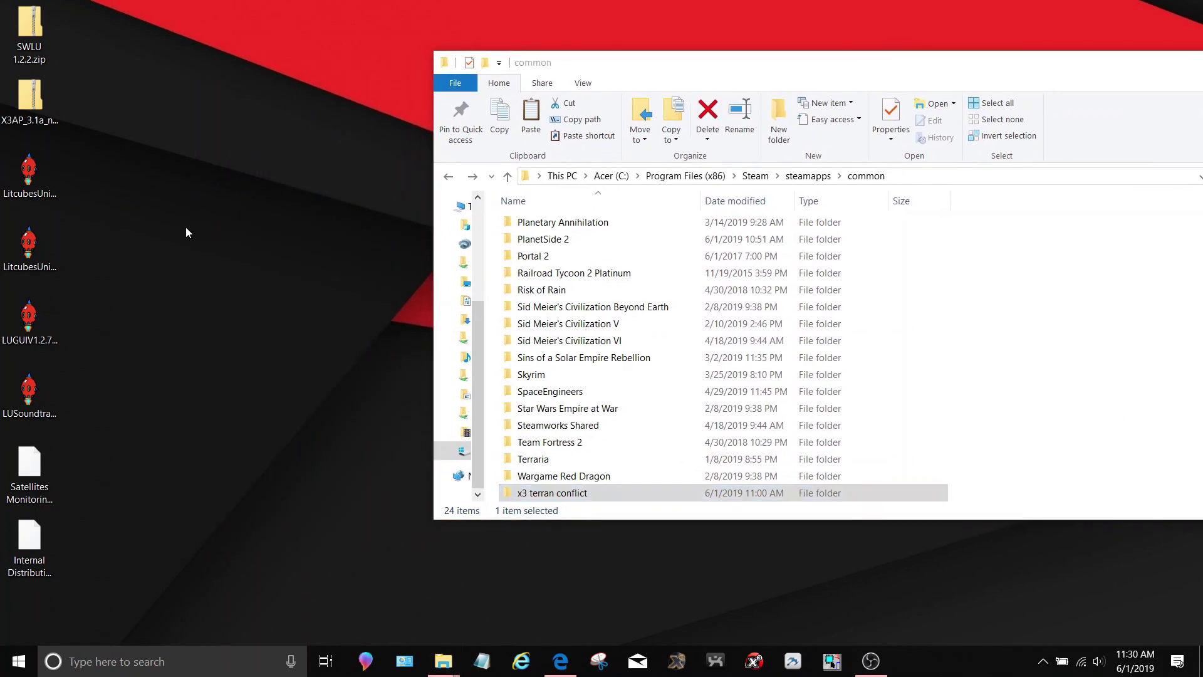
pyautogui.hotkey('ctrl', 'v')
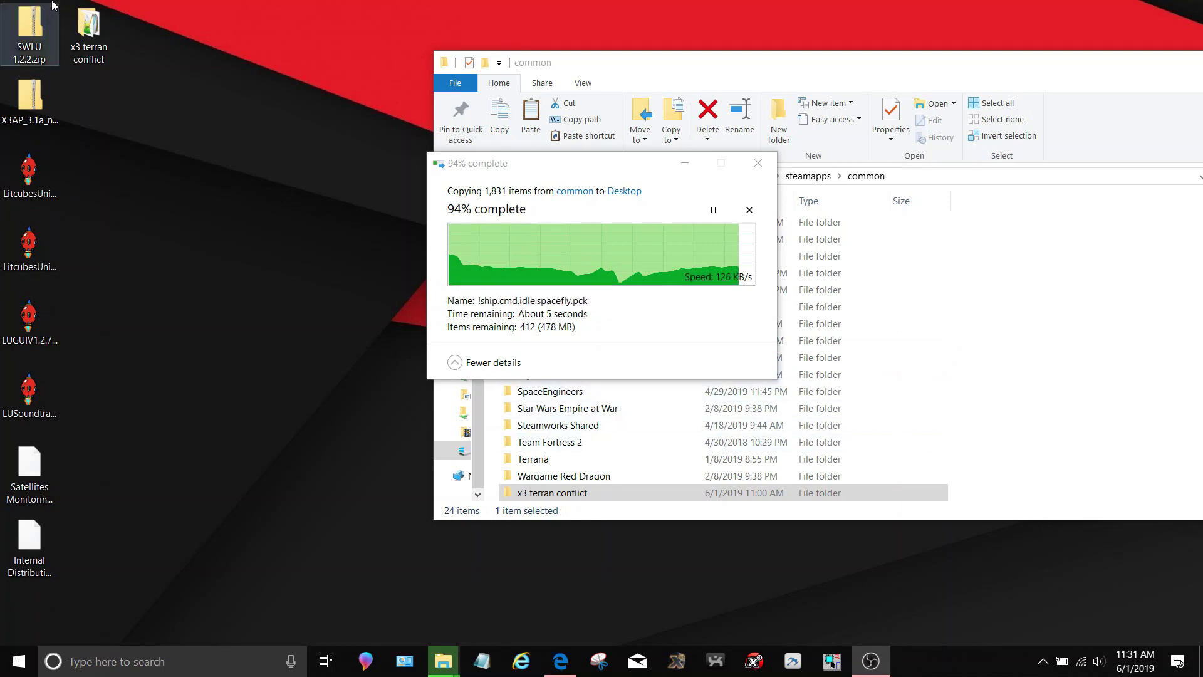
pyautogui.moveTo(12, 26); pyautogui.dragTo(18, 615)
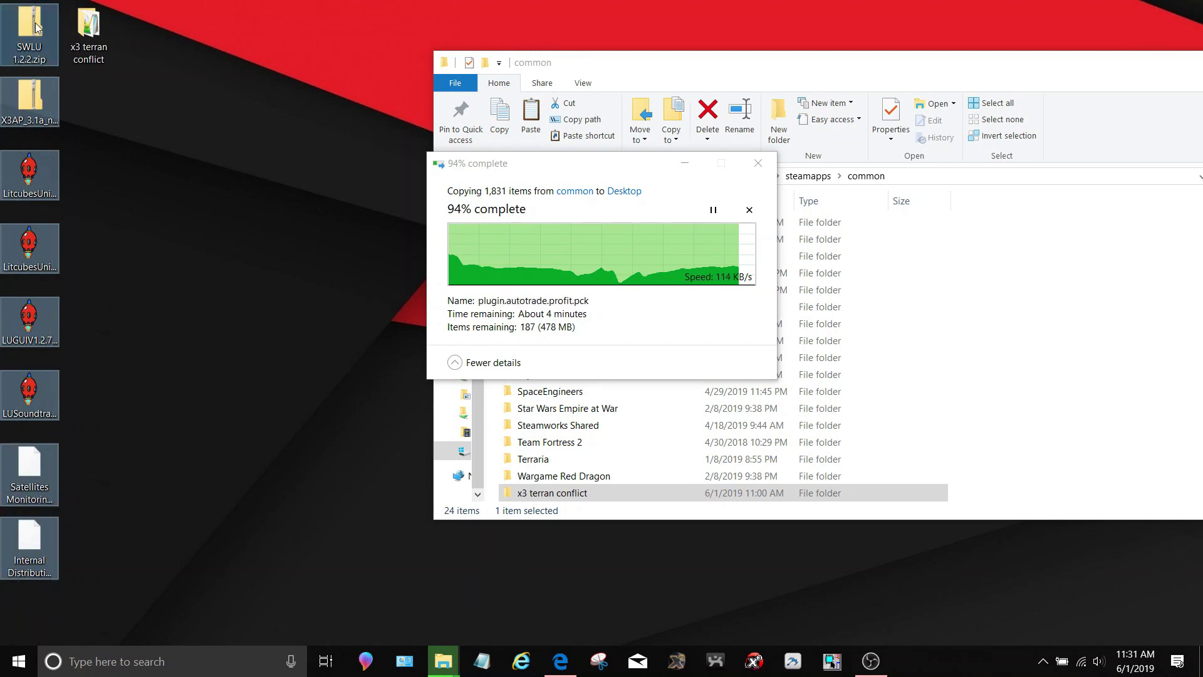
pyautogui.click(46, 128)
pyautogui.click(32, 106)
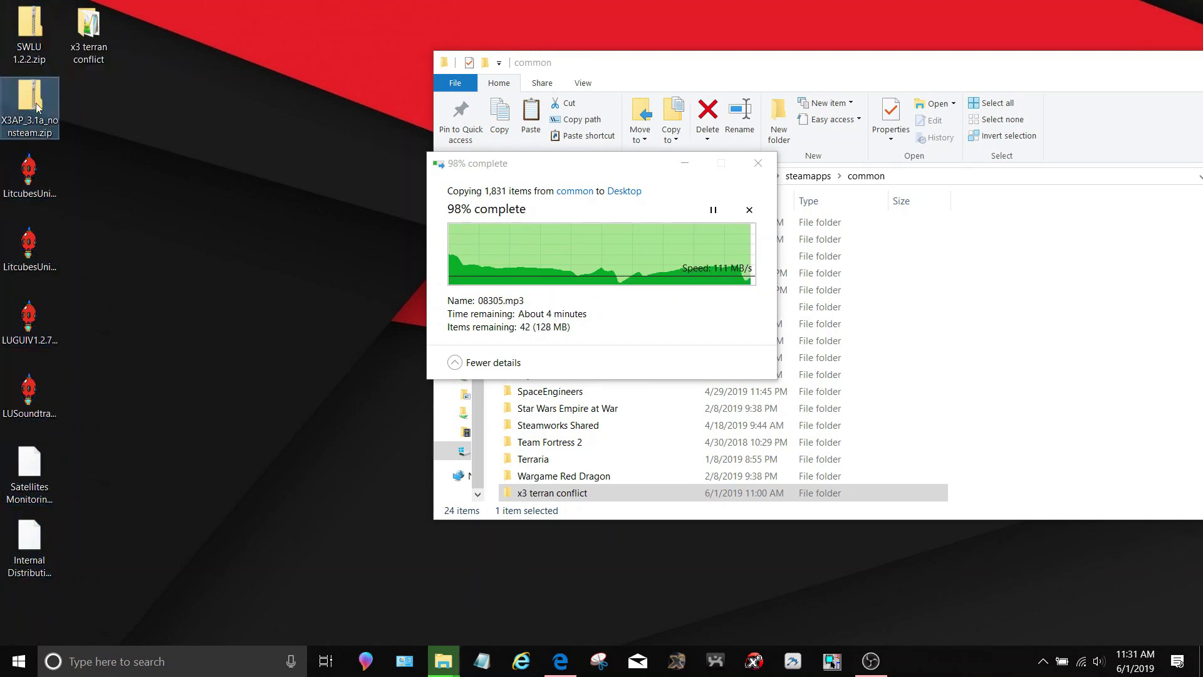
pyautogui.moveTo(81, 170); pyautogui.dragTo(78, 366)
pyautogui.moveTo(77, 433); pyautogui.dragTo(31, 581)
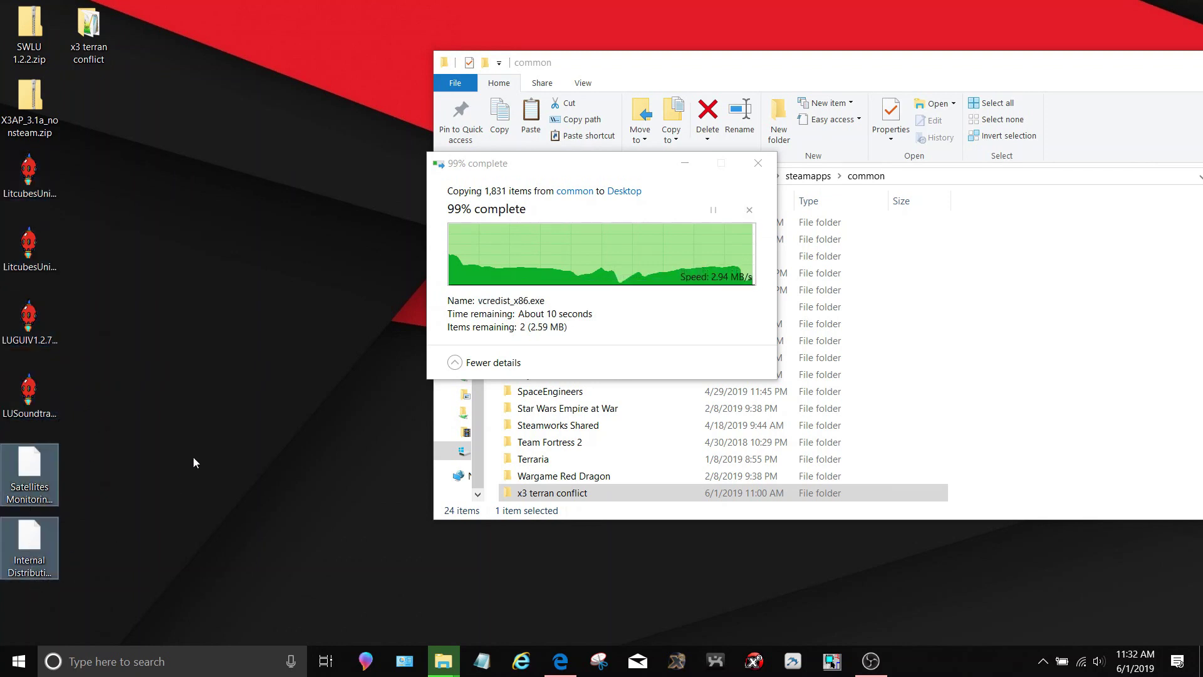
pyautogui.click(177, 424)
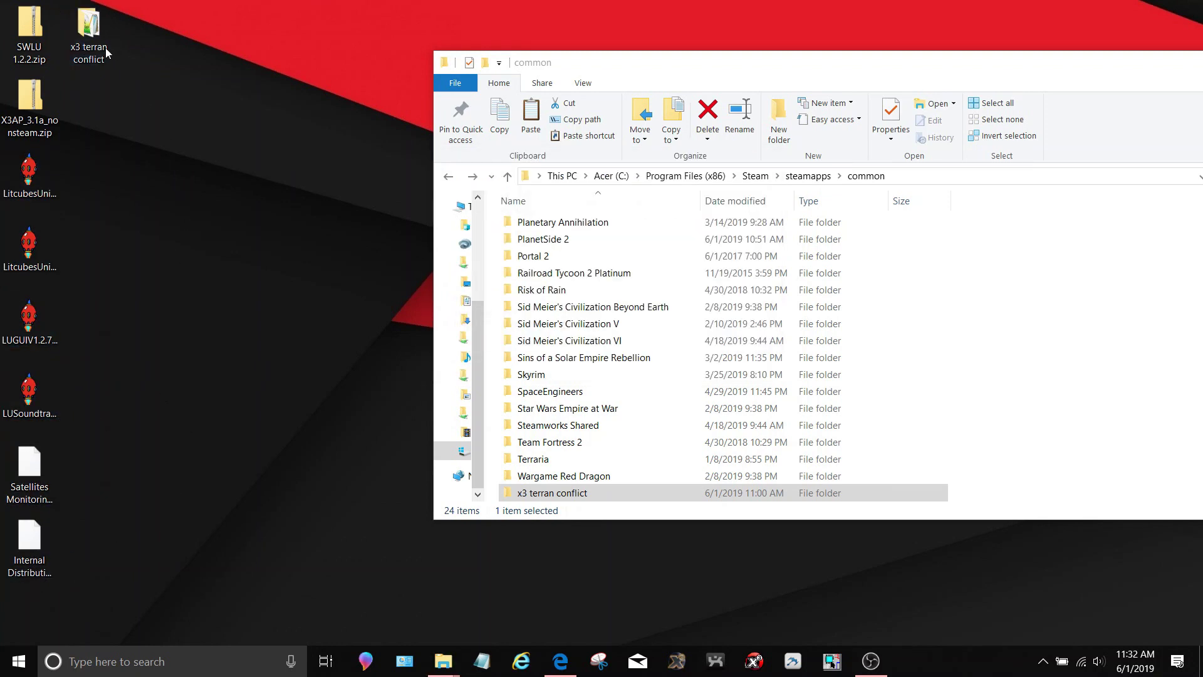
# Extract X3AP_3.1a_nonsteam.zip directly onto the desktop with 7-Zip and delete the archive
pyautogui.rightClick(45, 102)
pyautogui.moveTo(85, 162)
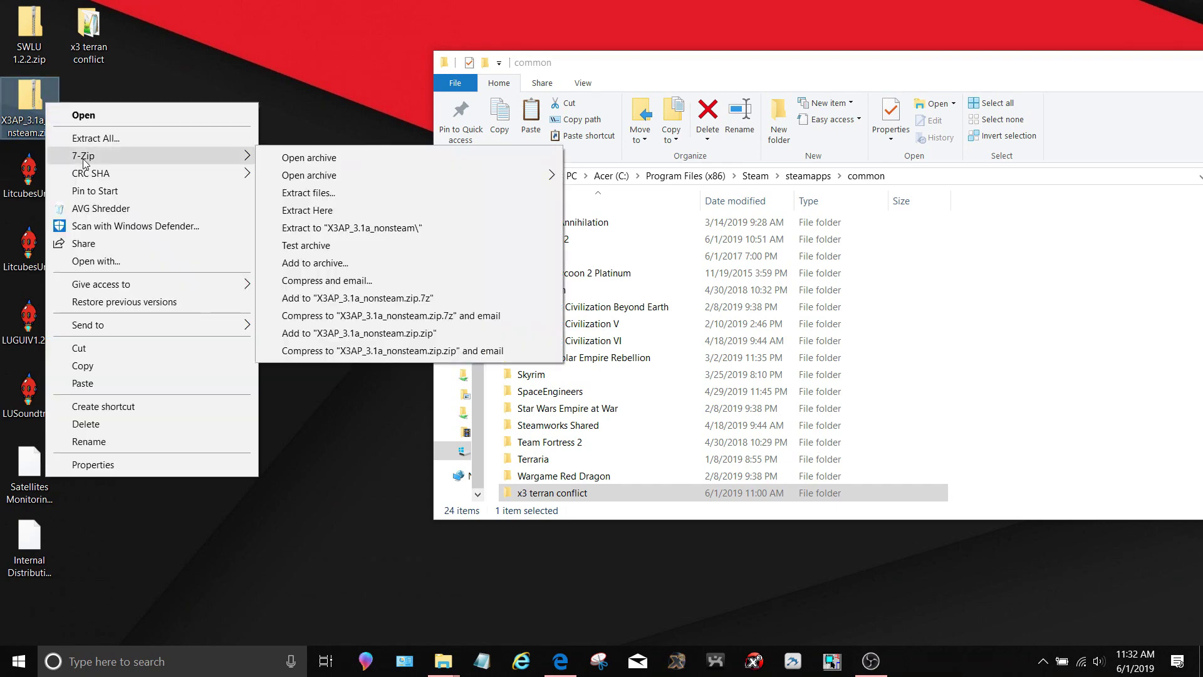
pyautogui.click(335, 212)
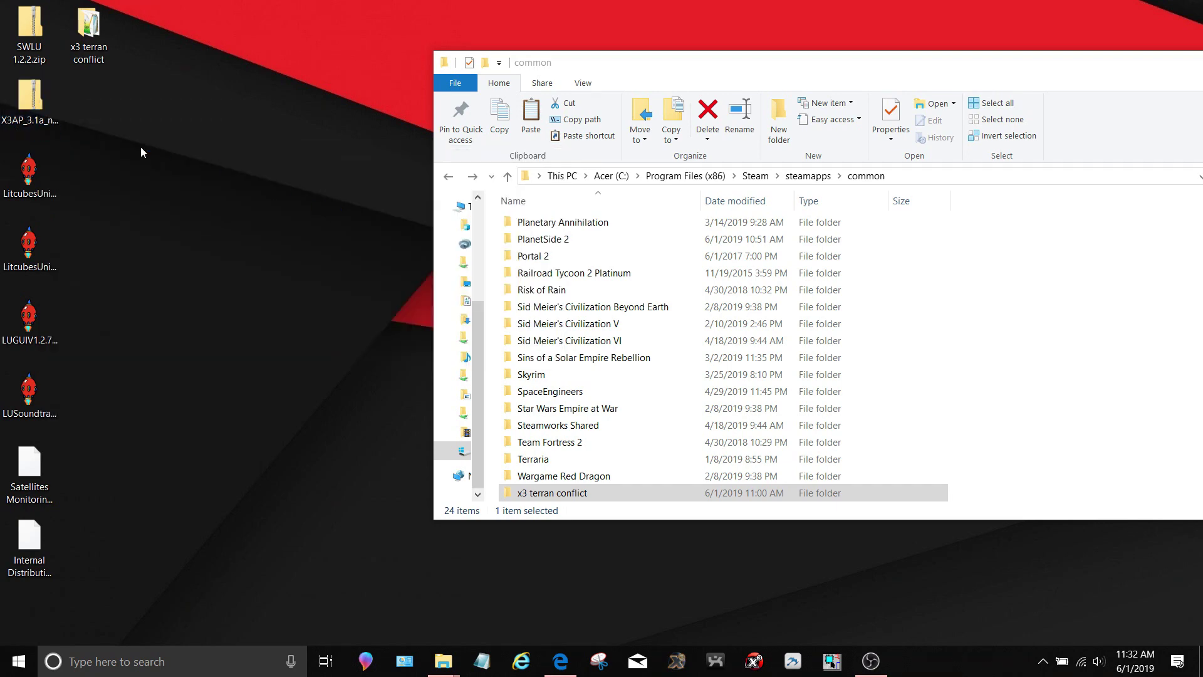
pyautogui.click(30, 100)
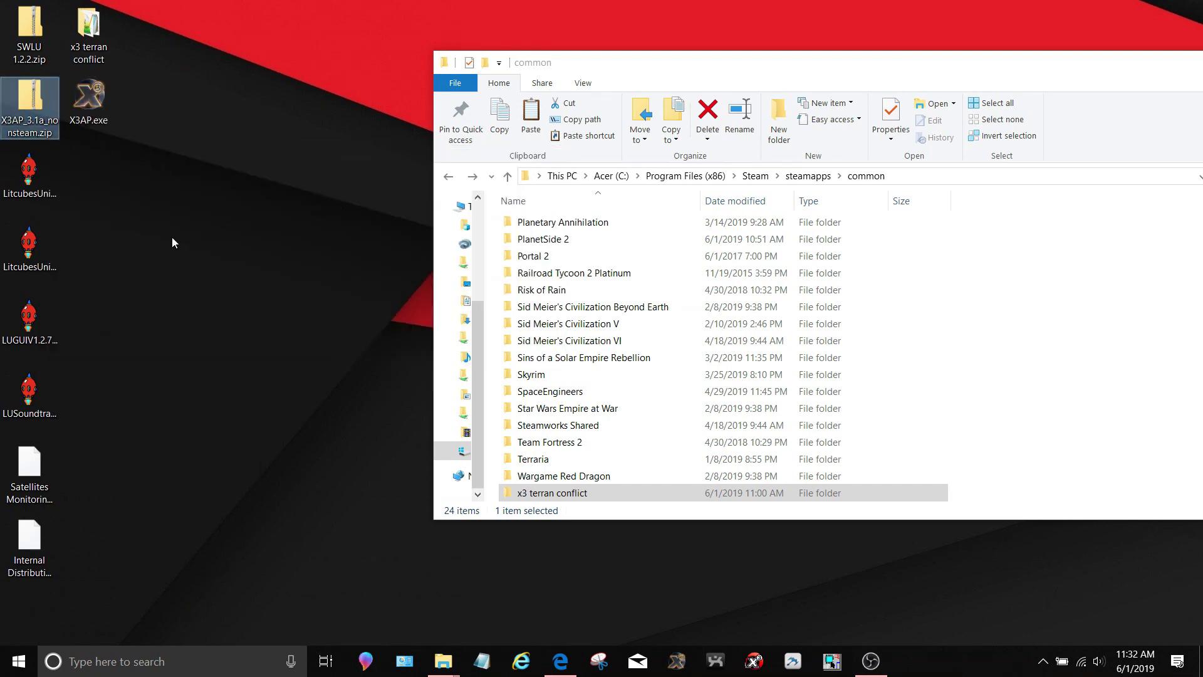
pyautogui.press('Delete')
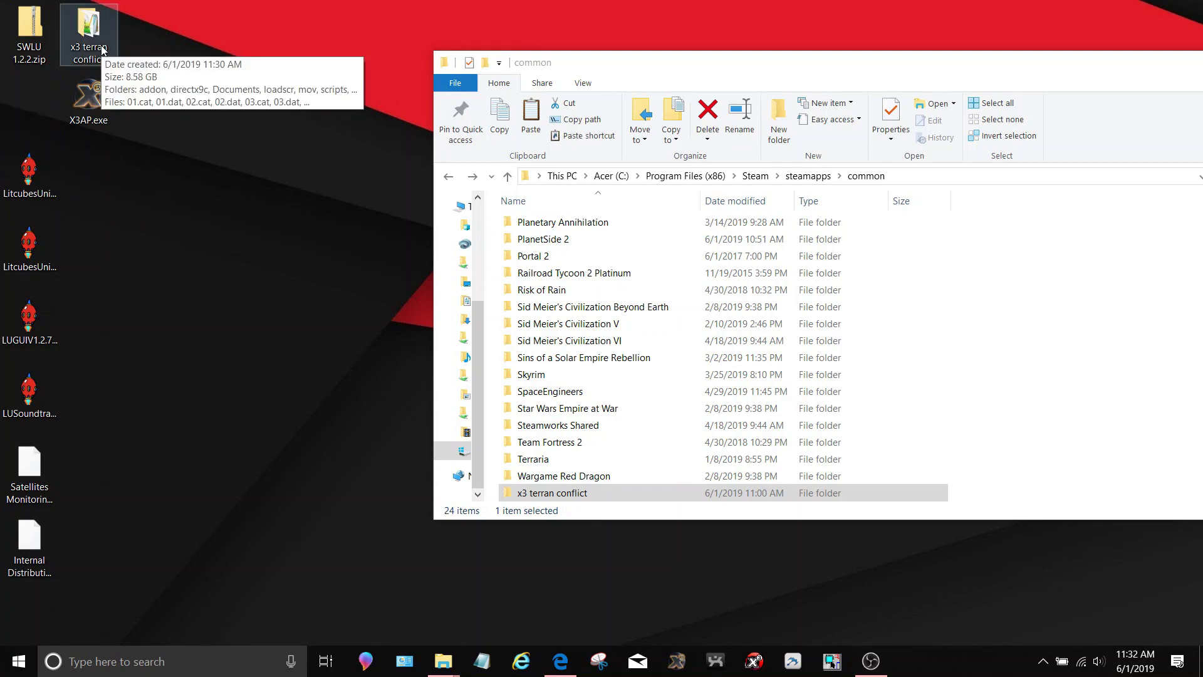
# Open the desktop copy of the x3 terran conflict folder and delete its original X3AP.exe
pyautogui.moveTo(766, 86); pyautogui.dragTo(562, 106)
pyautogui.click(1074, 91)
pyautogui.moveTo(712, 195); pyautogui.dragTo(783, 62)
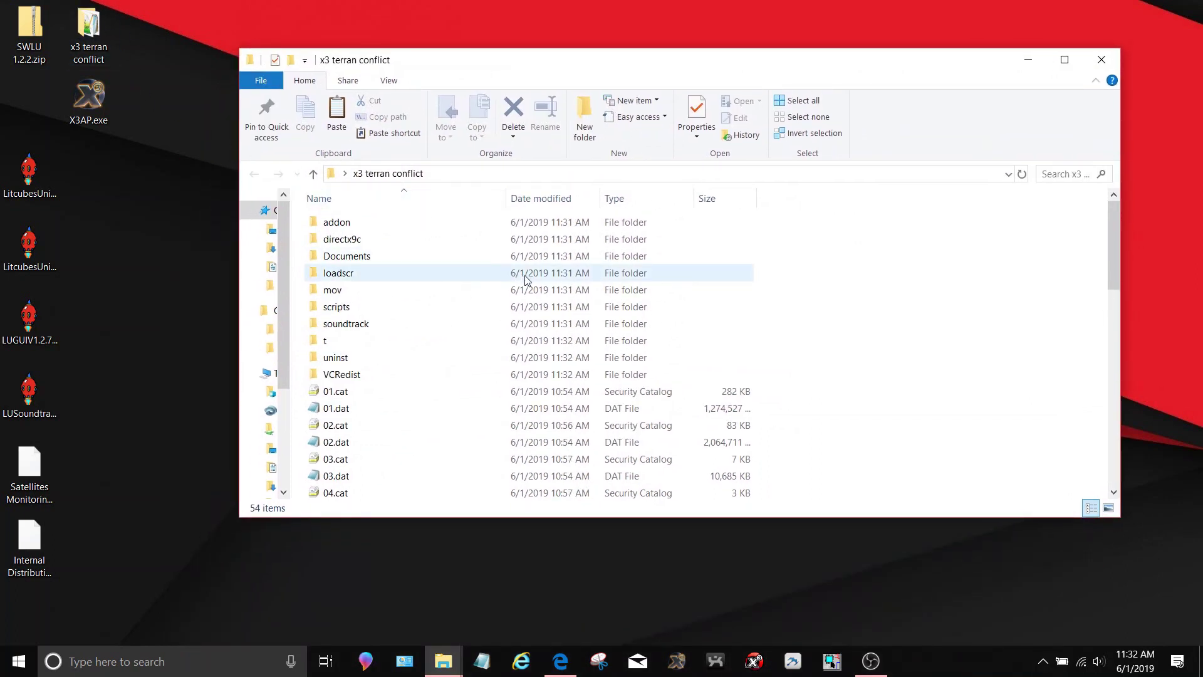
pyautogui.scroll(-7, 524, 279)
pyautogui.scroll(-6, 638, 301)
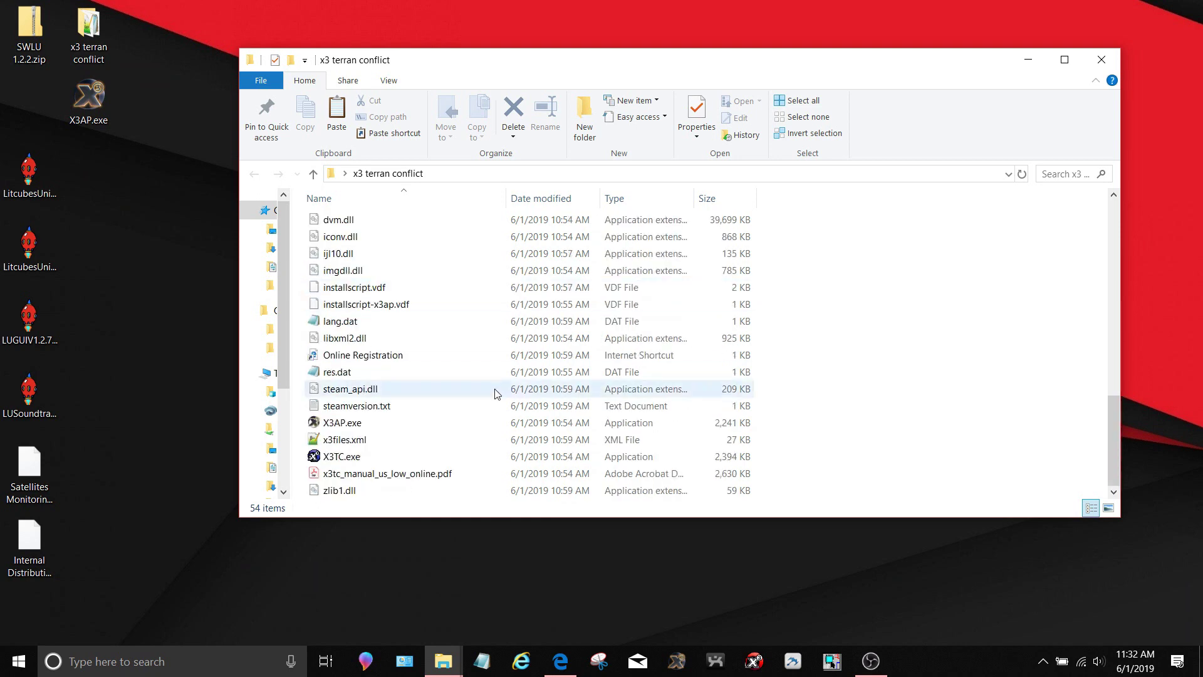
pyautogui.click(438, 424)
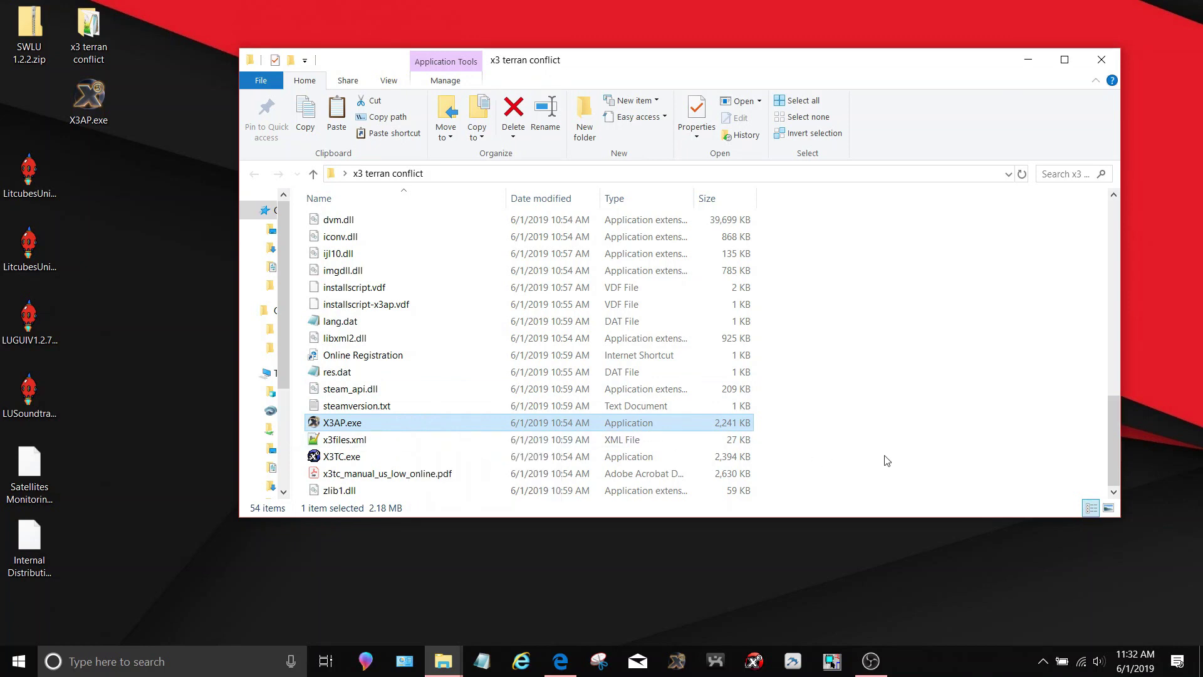
pyautogui.press('Delete')
# Move the extracted X3AP.exe from the desktop into the copied x3 terran conflict folder and create a shortcut to it
pyautogui.click(89, 101)
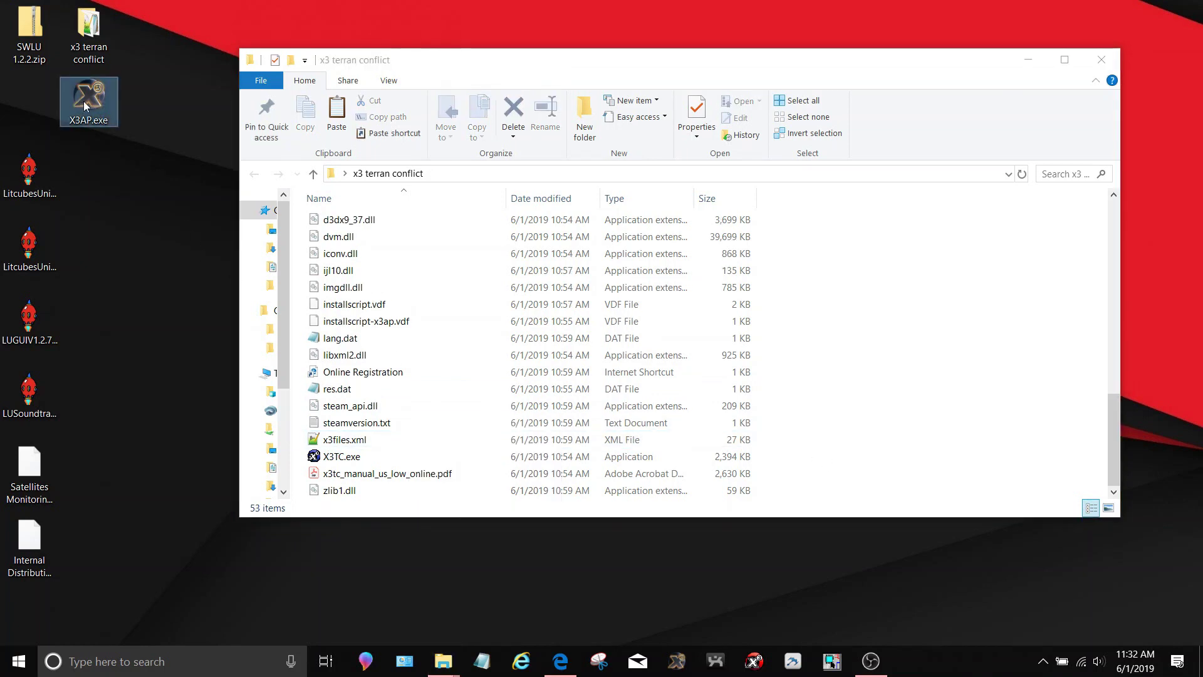
pyautogui.moveTo(89, 102); pyautogui.dragTo(446, 349)
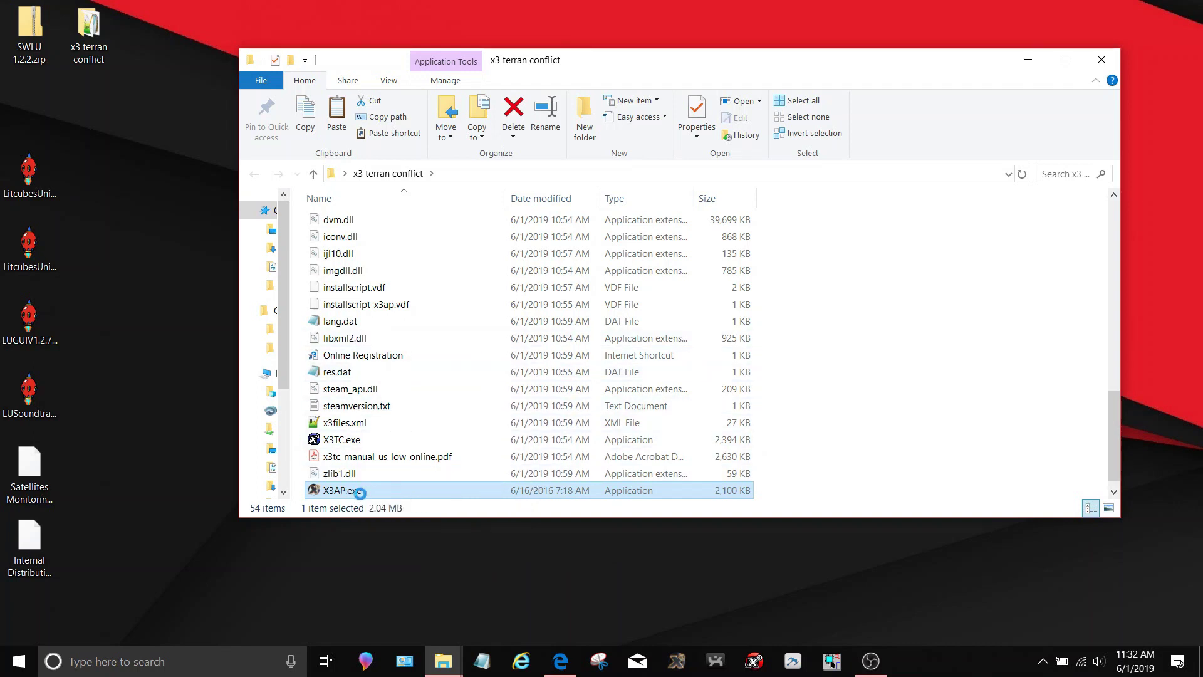
pyautogui.rightClick(354, 491)
pyautogui.click(401, 421)
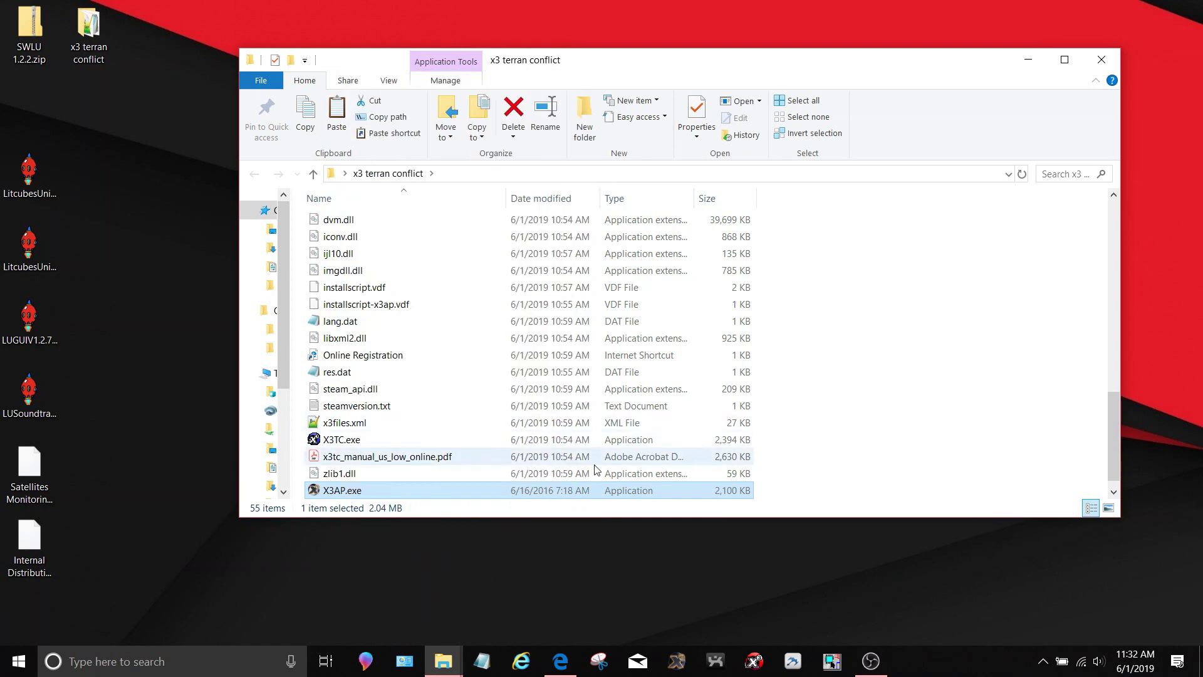
# Move the X3AP.exe shortcut from the x3 terran conflict folder to the desktop and rename it SWLU
pyautogui.doubleClick(356, 442)
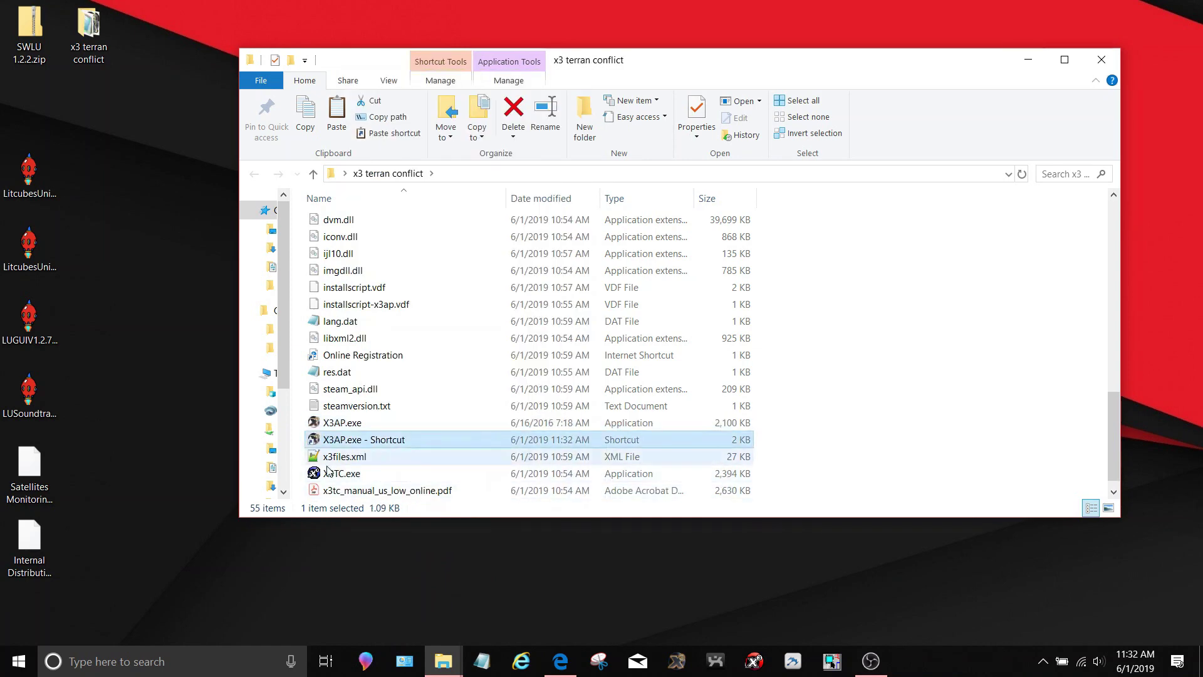
pyautogui.moveTo(356, 444); pyautogui.dragTo(148, 326)
pyautogui.press('F2')
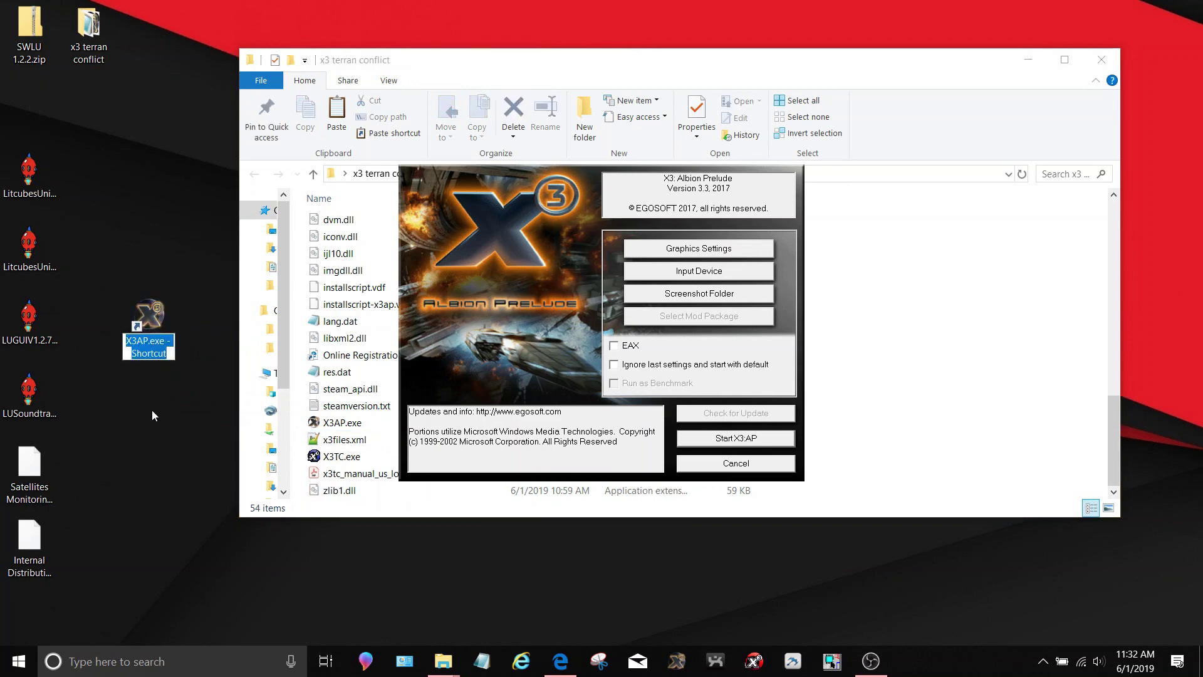
pyautogui.write('SWLU')
pyautogui.press('Return')
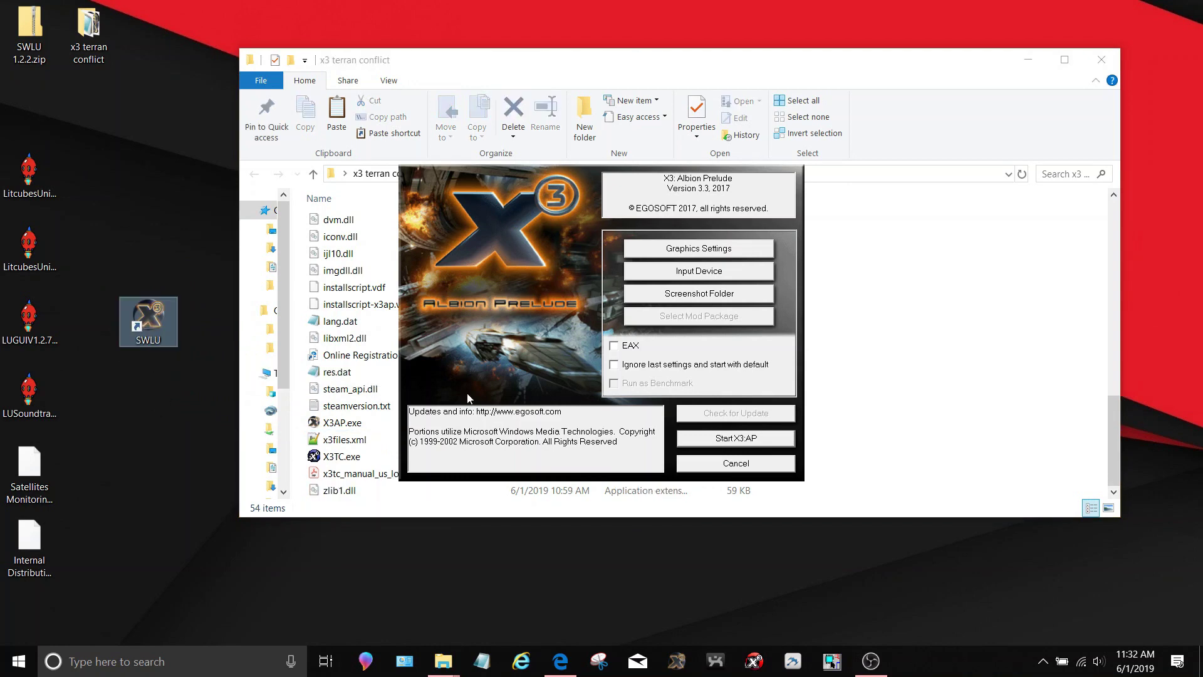
# Test the copied game by starting it from the launcher despite the version warning, and quit back to the desktop
pyautogui.click(690, 435)
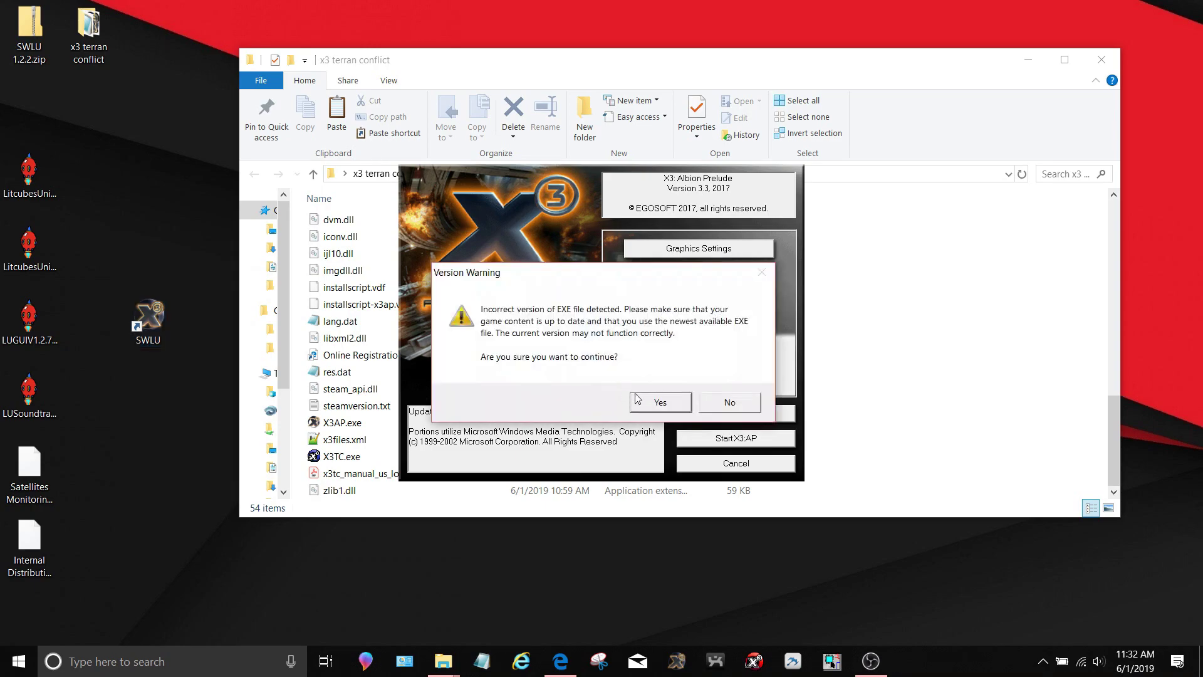
pyautogui.click(638, 399)
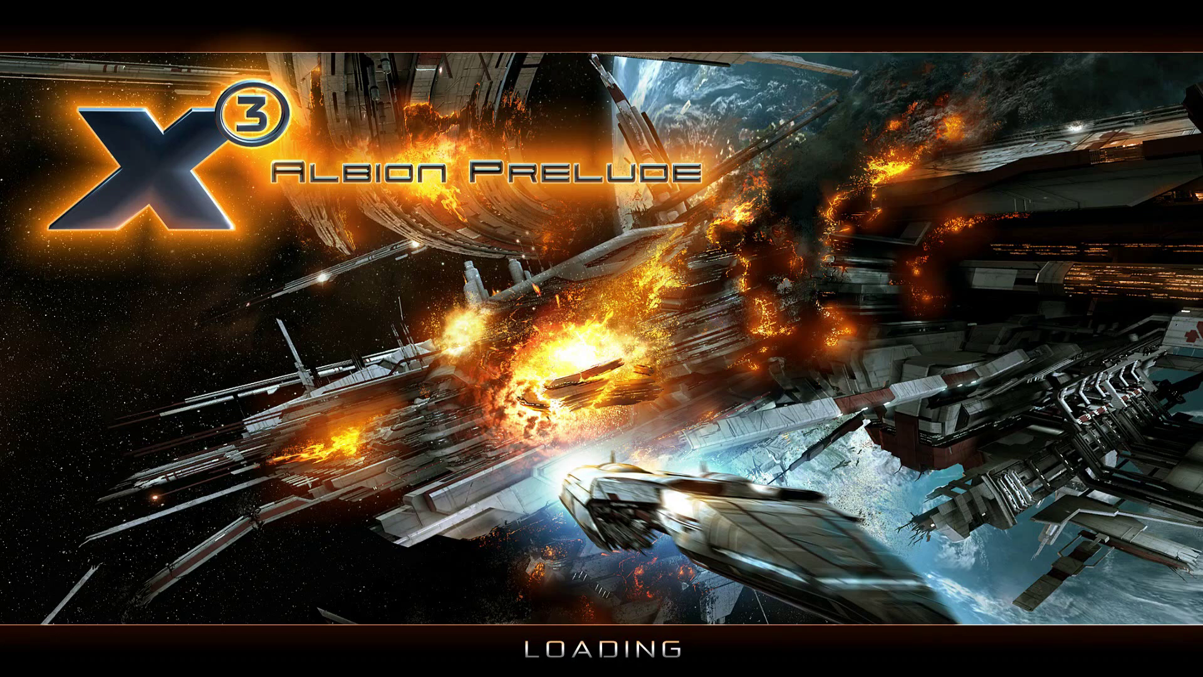
pyautogui.press('Return')
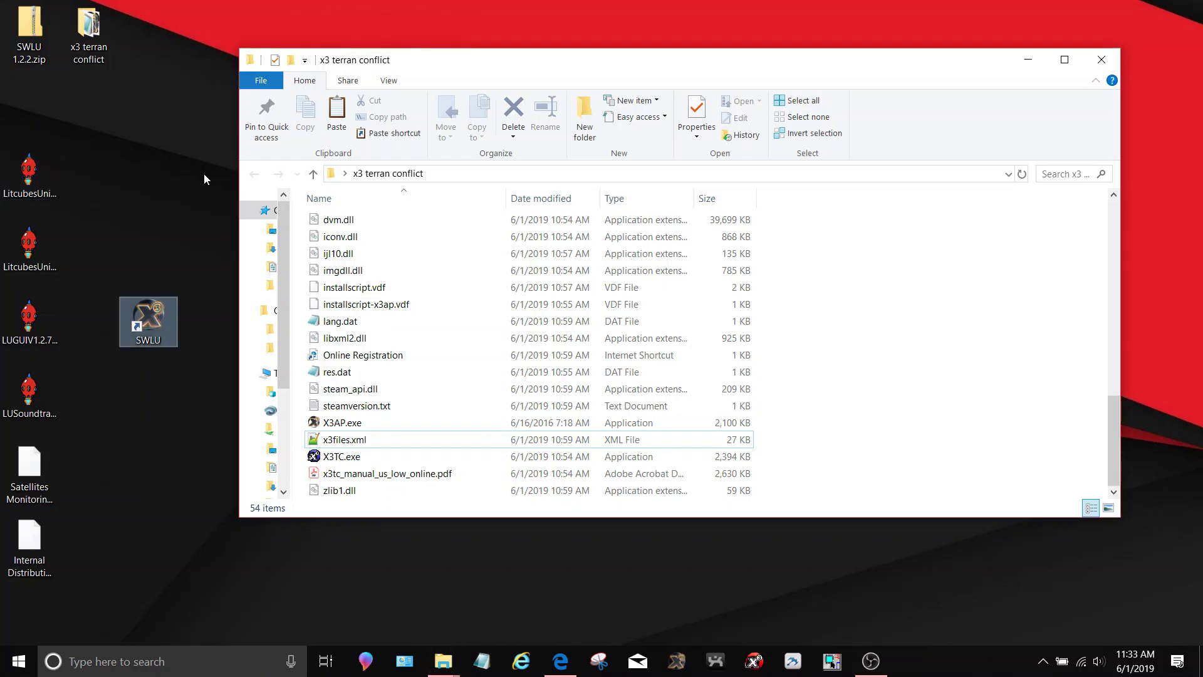
# Set LitcubesUniverseV1.7.1.exe apart from the patch on the desktop and run it past the information page
pyautogui.click(50, 173)
pyautogui.moveTo(28, 246); pyautogui.dragTo(88, 178)
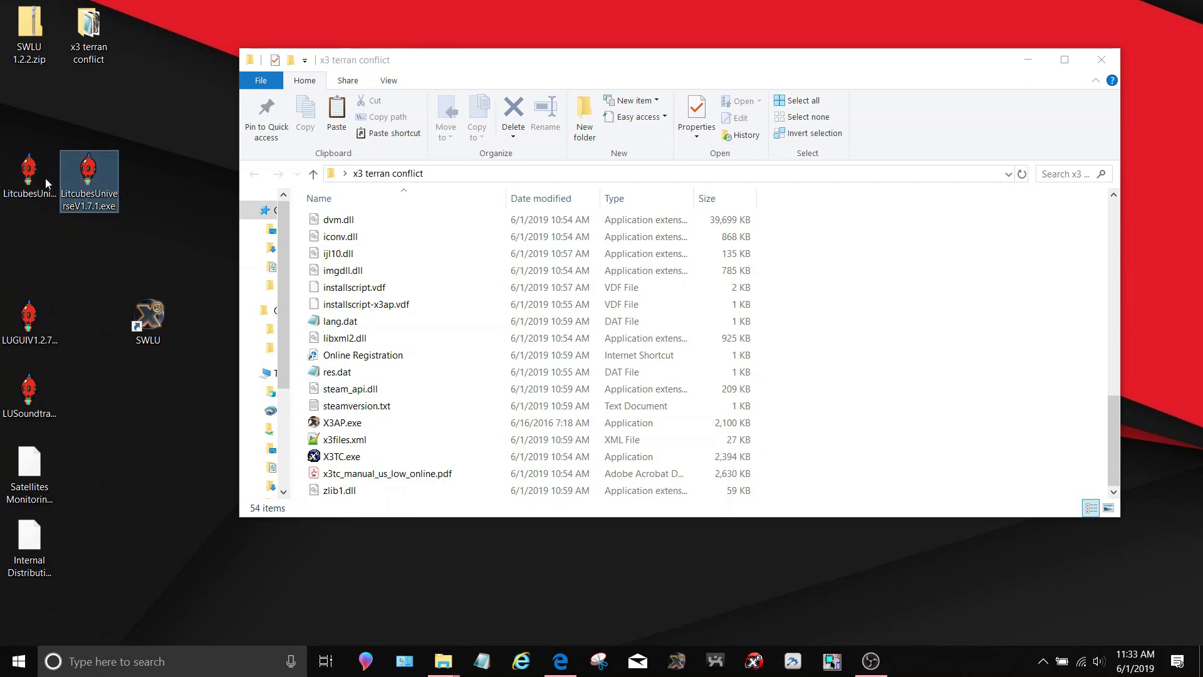
pyautogui.click(161, 164)
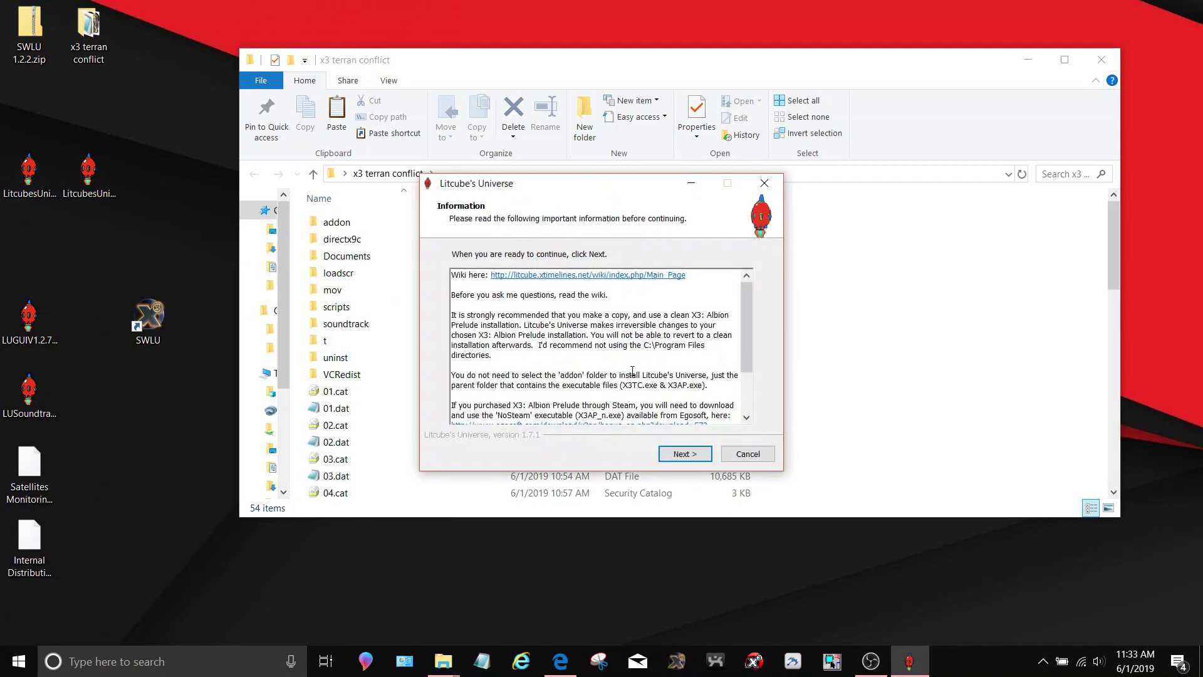
pyautogui.click(685, 455)
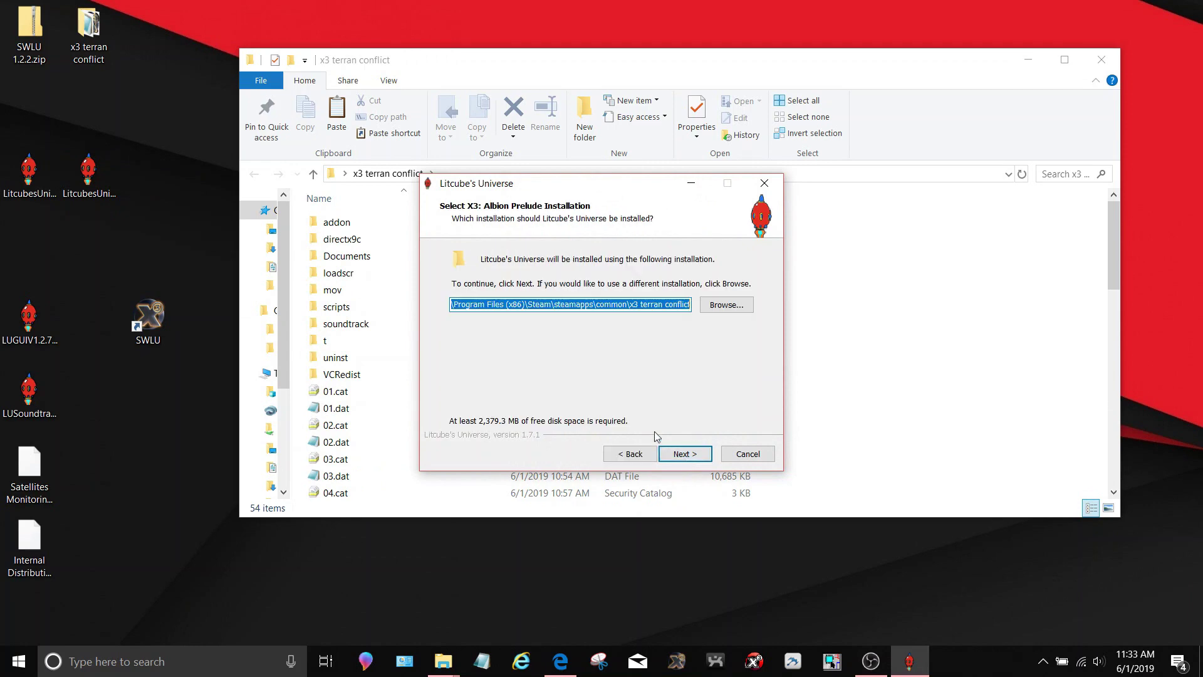
# Choose the x3 terran conflict folder on the desktop as the installation for Litcube's Universe
pyautogui.click(717, 310)
pyautogui.scroll(10, 664, 339)
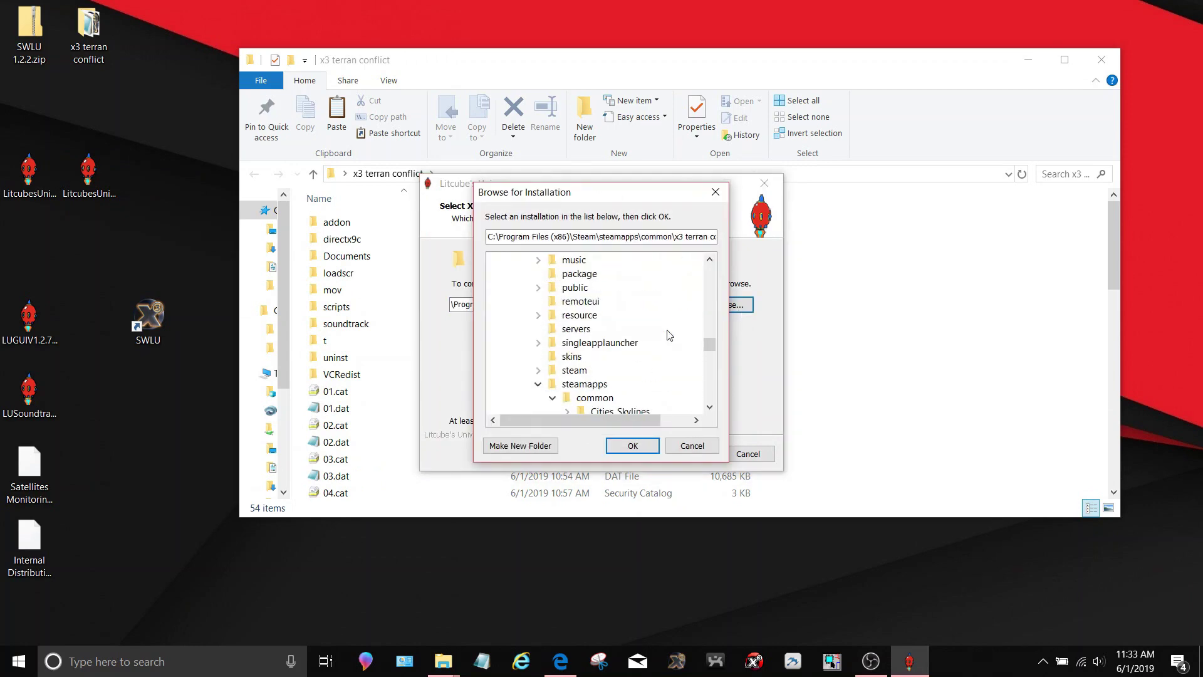
pyautogui.scroll(10, 664, 339)
pyautogui.scroll(-2, 597, 321)
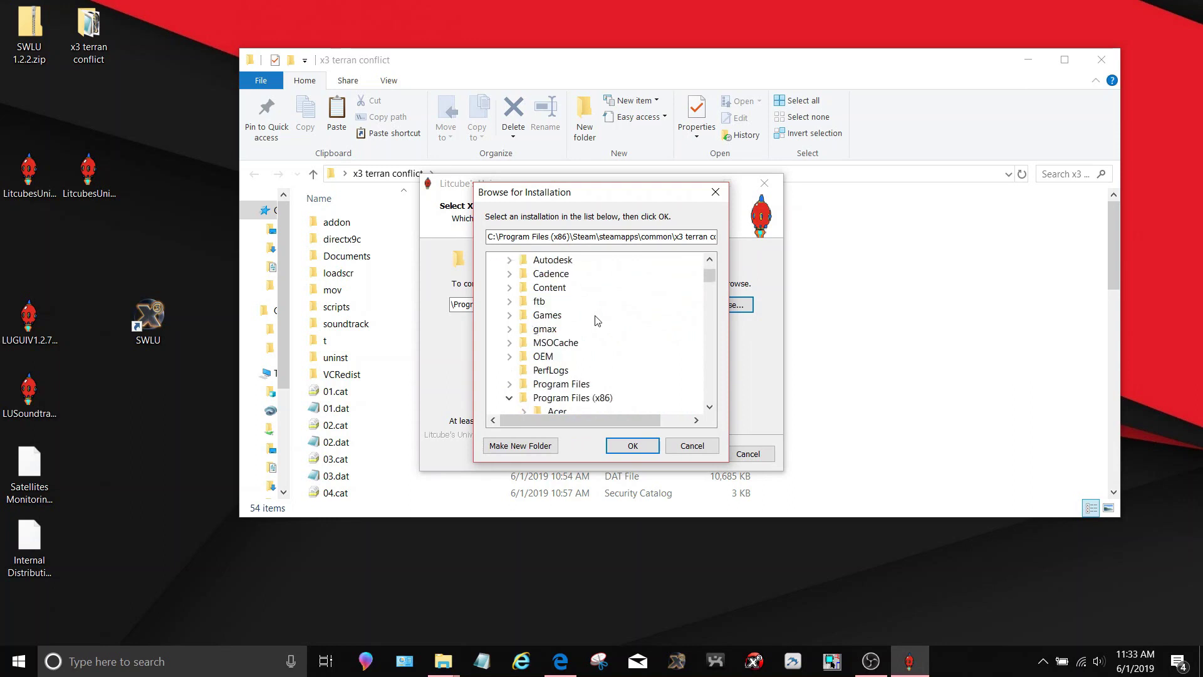
pyautogui.scroll(1, 596, 316)
pyautogui.scroll(-3, 585, 326)
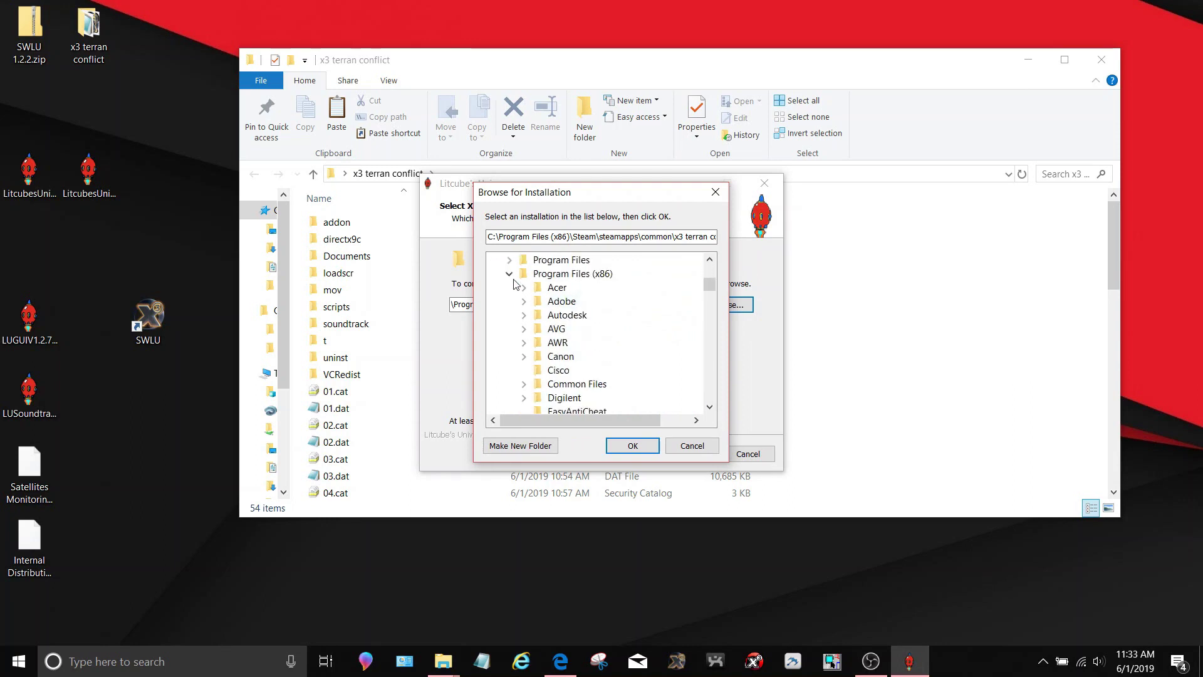
pyautogui.click(509, 274)
pyautogui.click(510, 370)
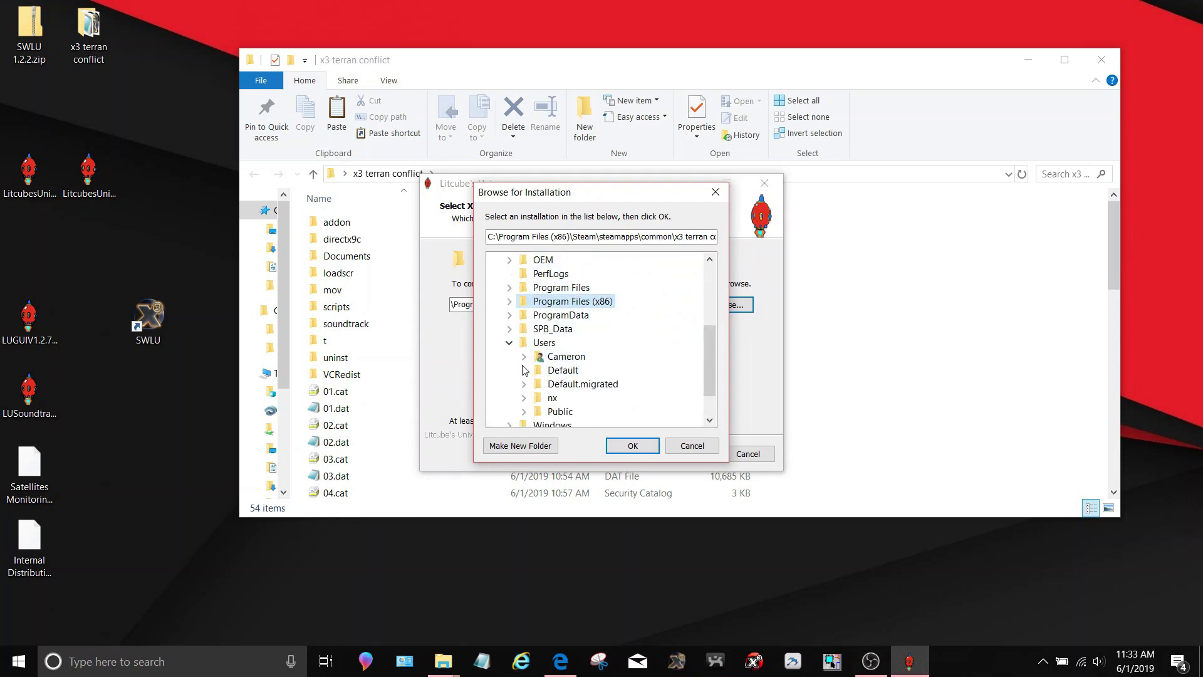
pyautogui.doubleClick(566, 357)
pyautogui.scroll(-2, 589, 339)
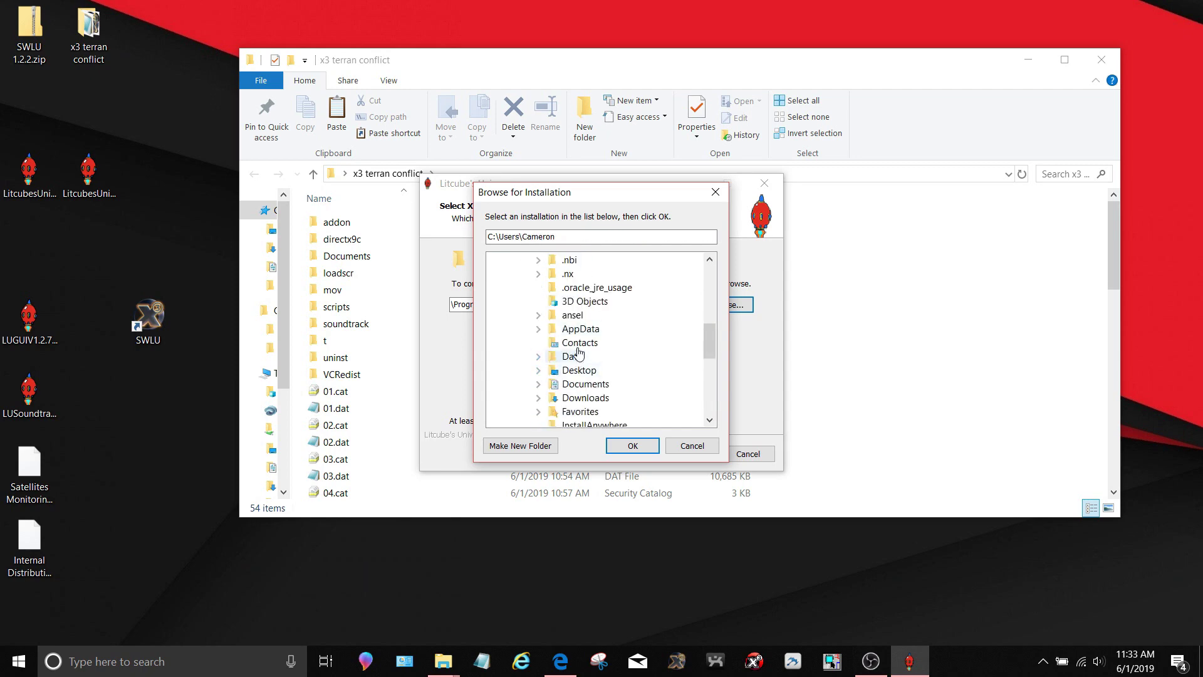
pyautogui.doubleClick(580, 329)
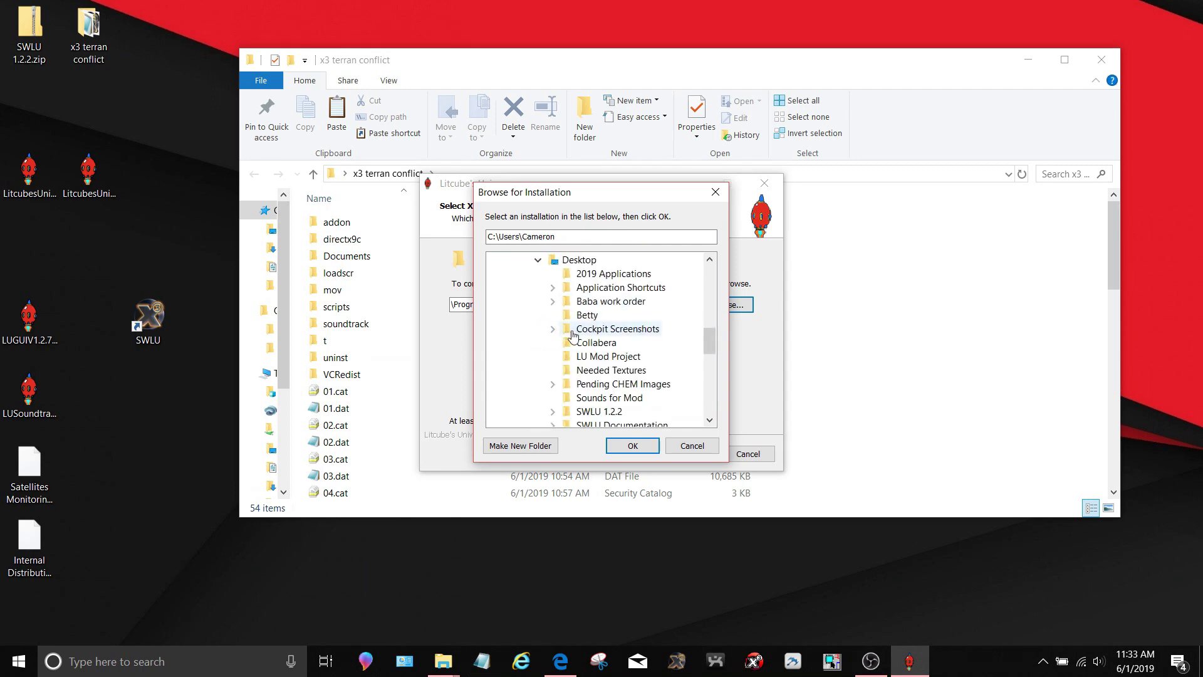
pyautogui.scroll(-2, 600, 332)
pyautogui.click(605, 315)
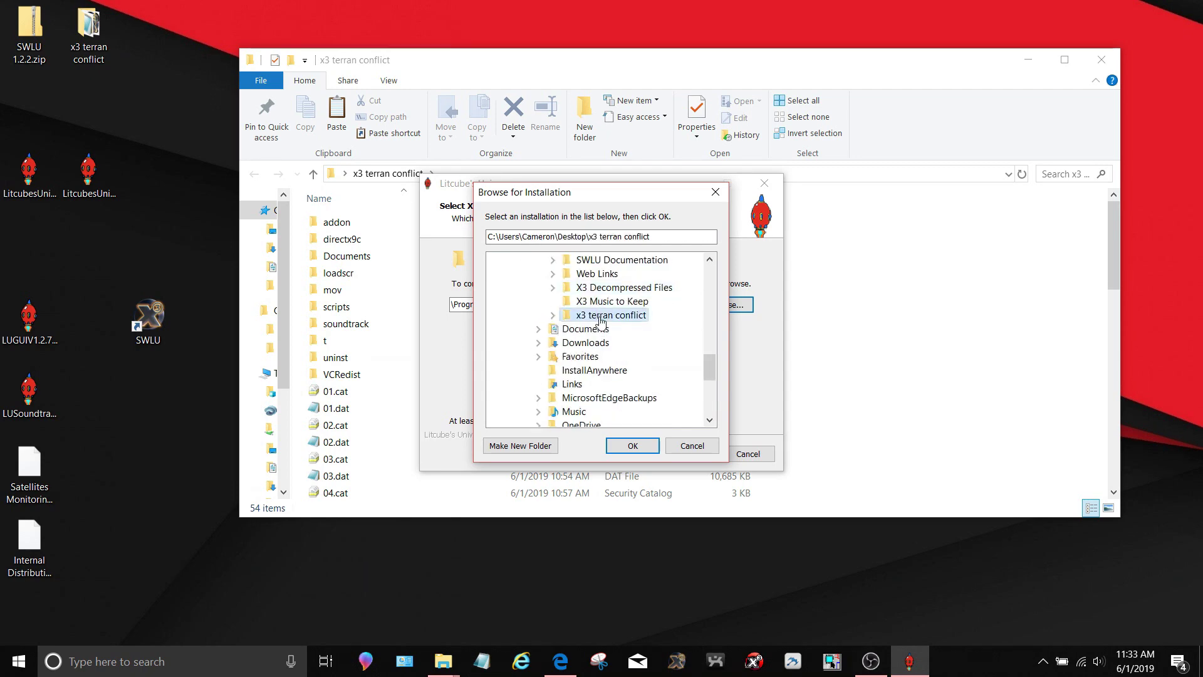
pyautogui.click(630, 446)
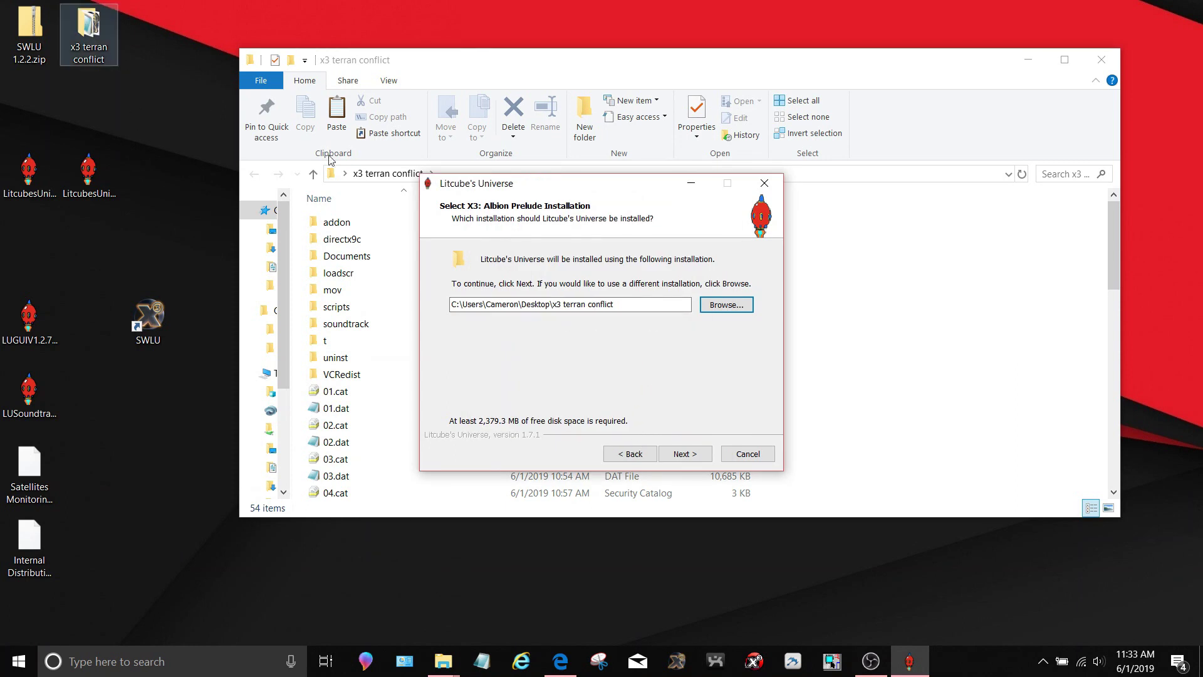
# Select the Emerald GUI component, continue despite the existing components, and start installing Litcube's Universe
pyautogui.click(685, 454)
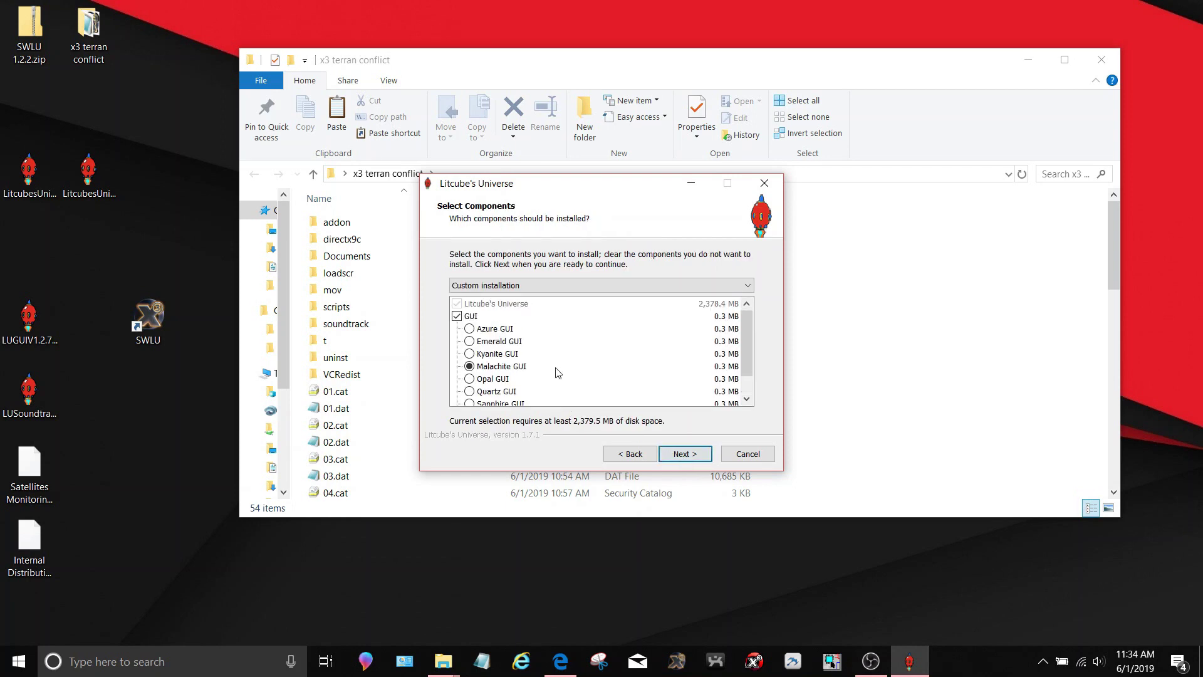
pyautogui.scroll(-1, 554, 360)
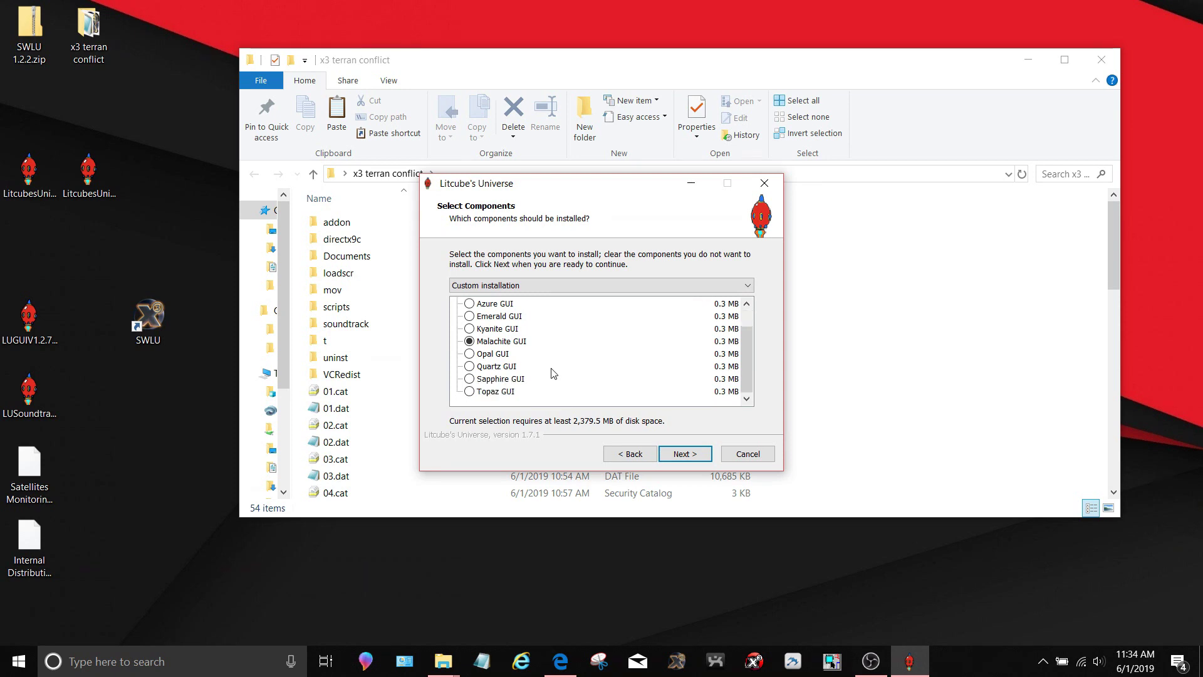
pyautogui.click(471, 316)
pyautogui.scroll(1, 557, 354)
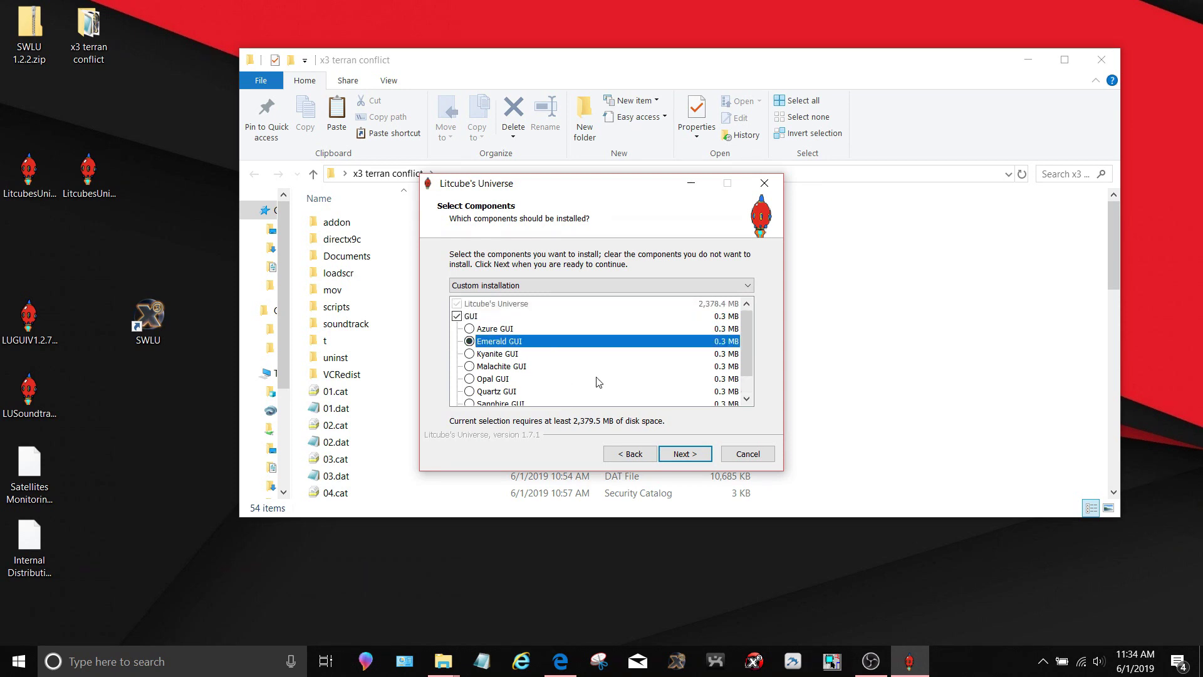
pyautogui.click(672, 449)
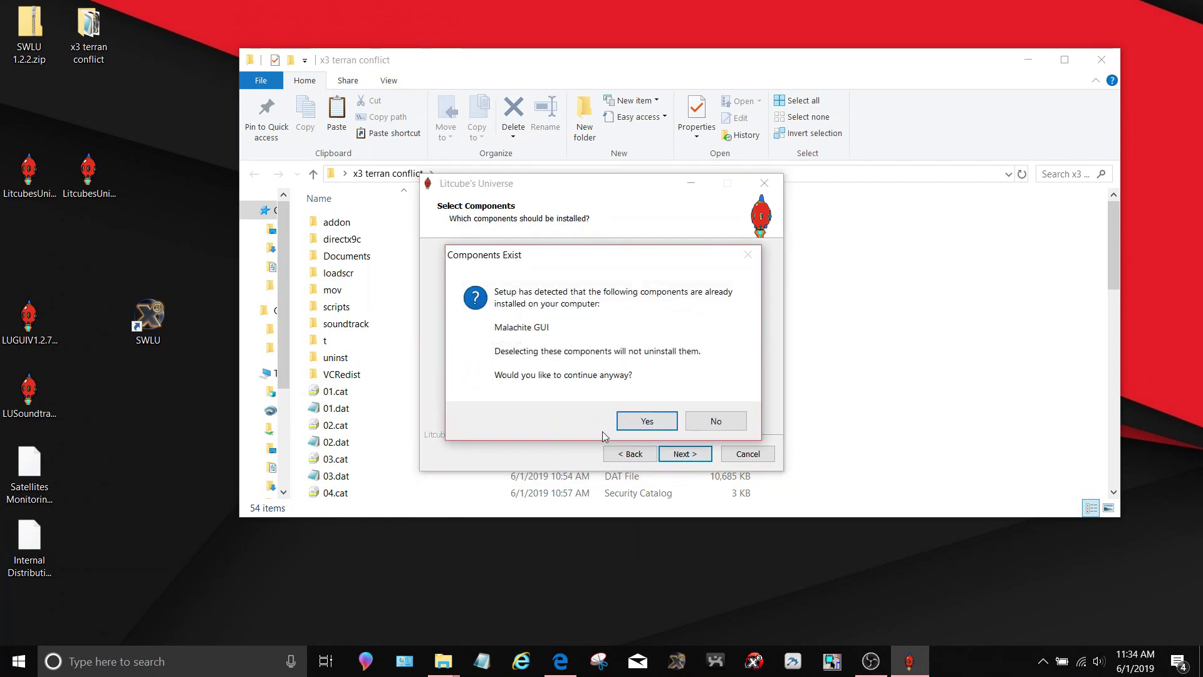
pyautogui.click(645, 426)
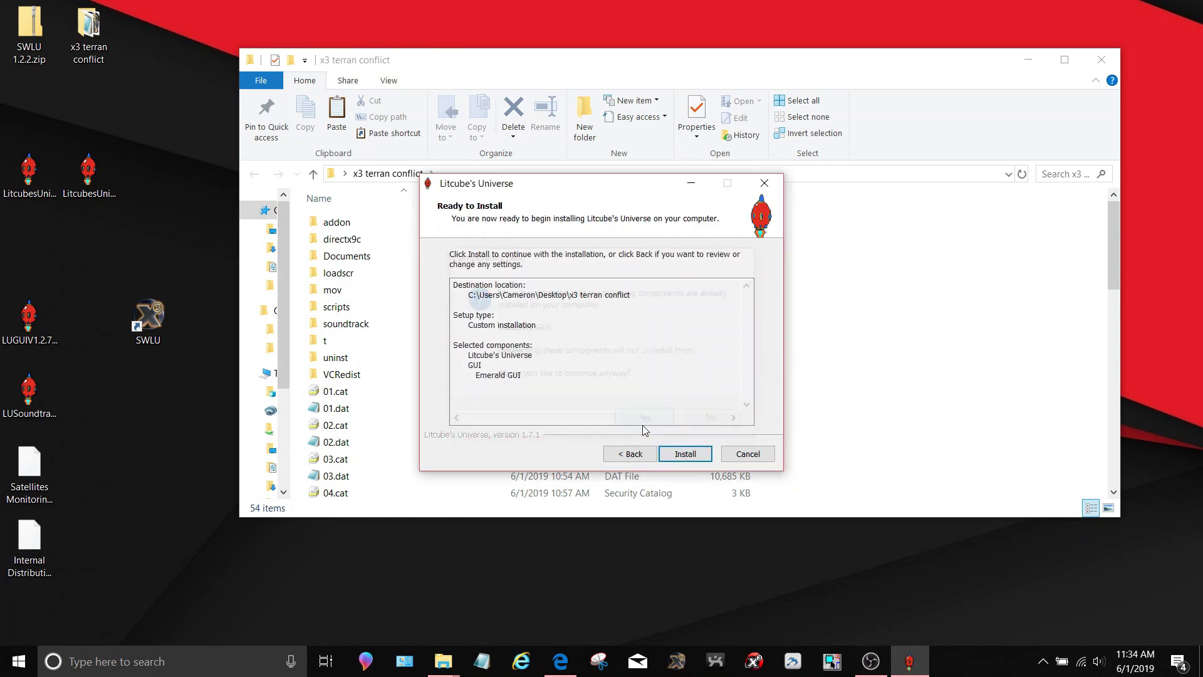
pyautogui.click(671, 450)
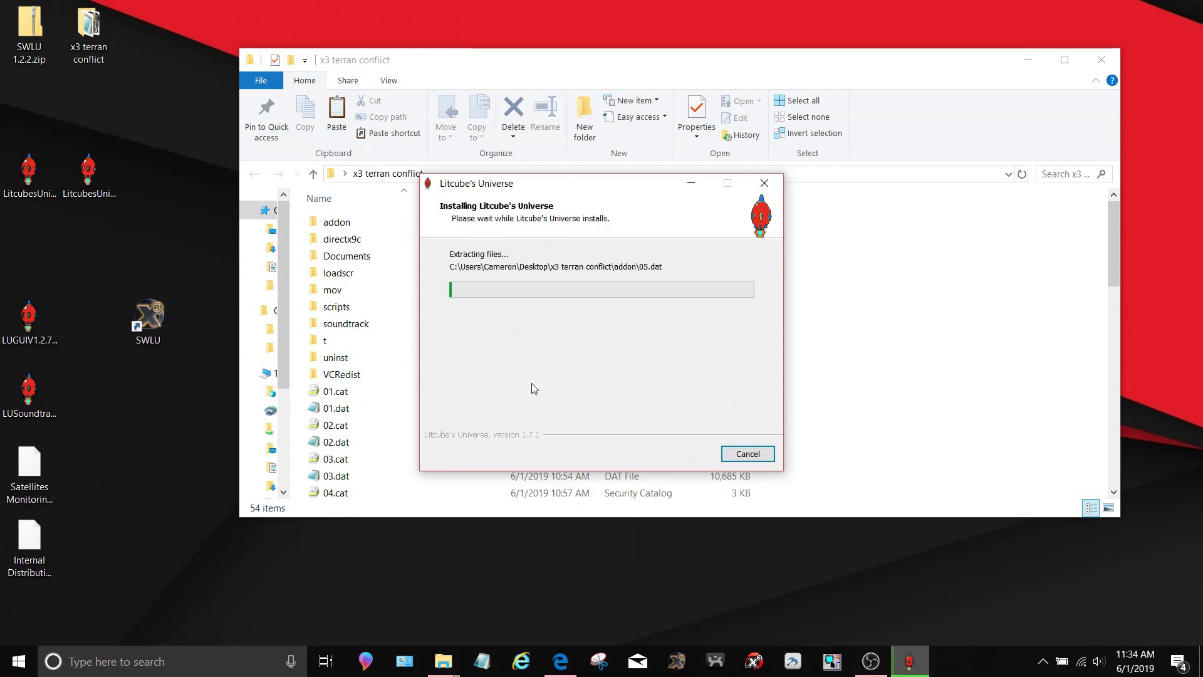
# Set LUGUIV1.2.7.exe apart from the other installers in an empty area of the desktop
pyautogui.click(29, 325)
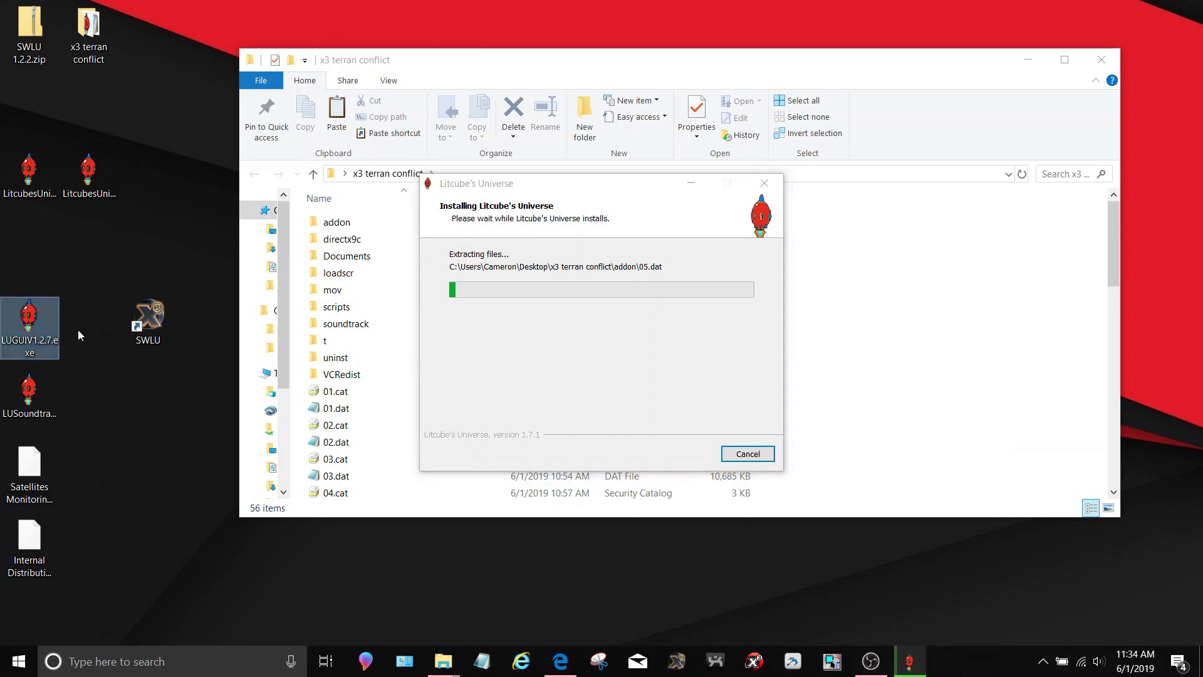
pyautogui.moveTo(50, 326); pyautogui.dragTo(246, 571)
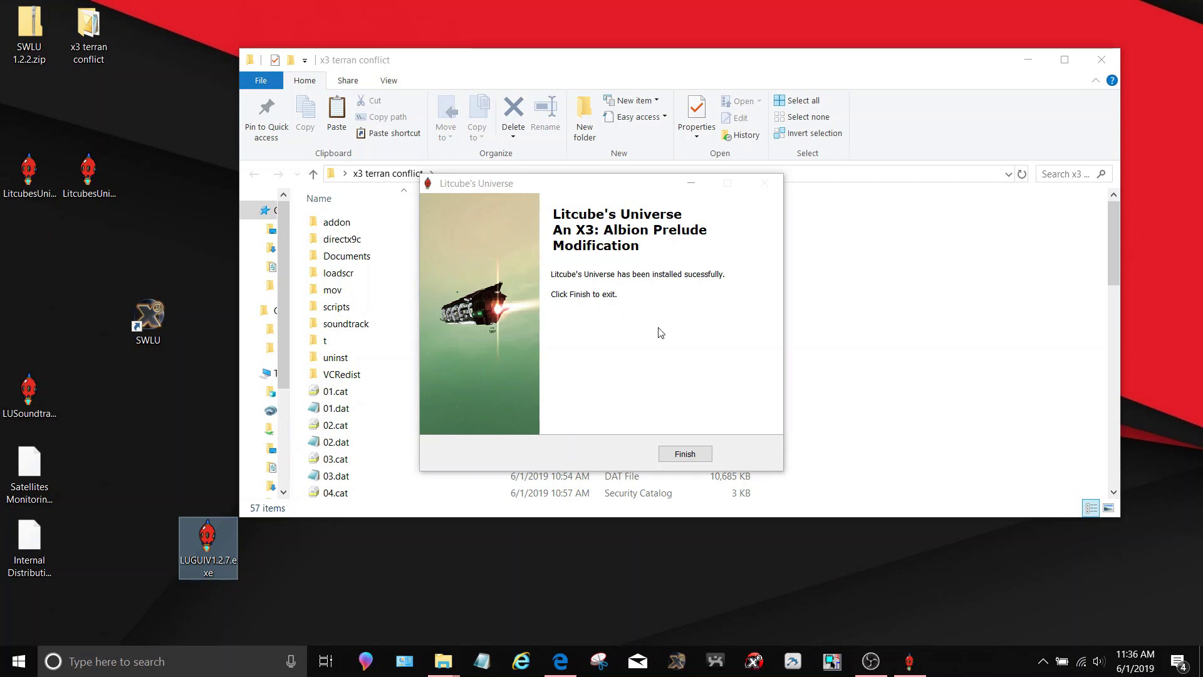
# Finish the Litcube's Universe setup and remove the used LitcubesUniverseV1.7.1.exe from the desktop
pyautogui.click(685, 454)
pyautogui.click(109, 183)
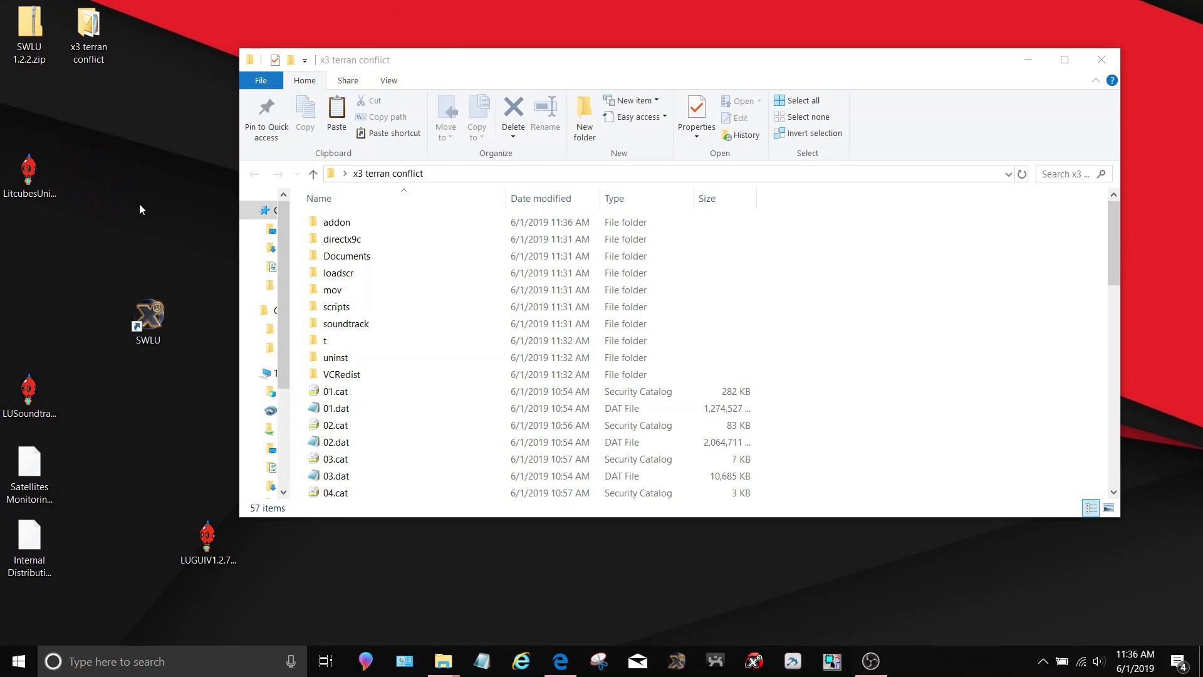
pyautogui.click(47, 170)
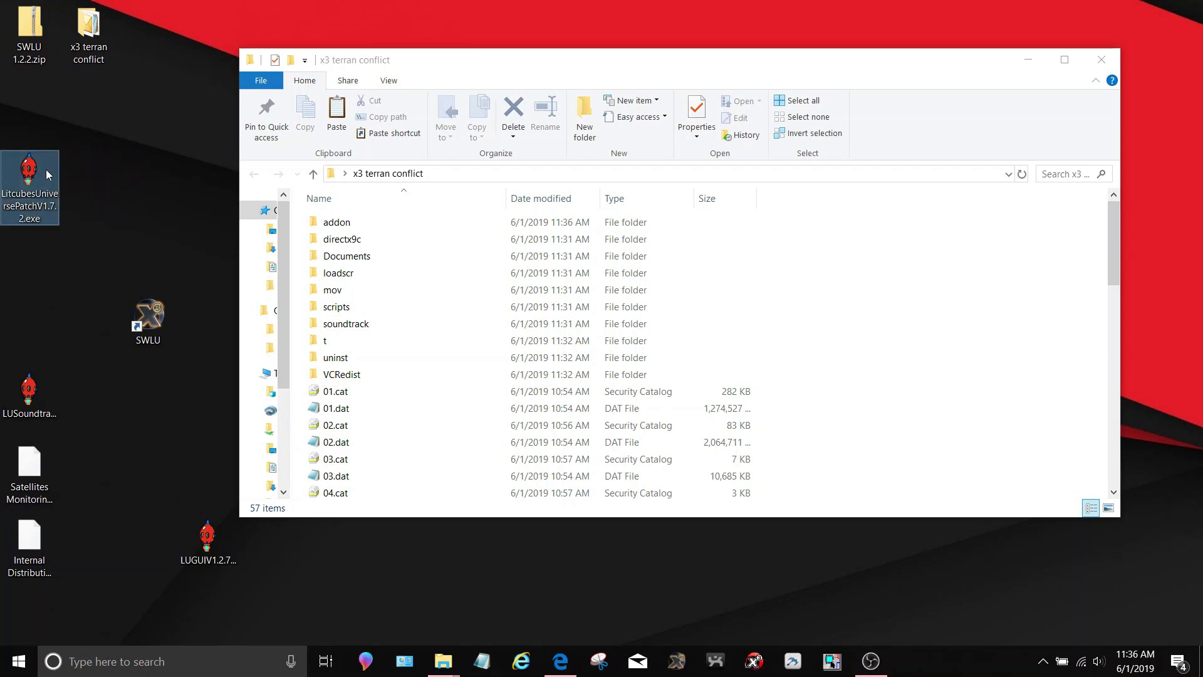
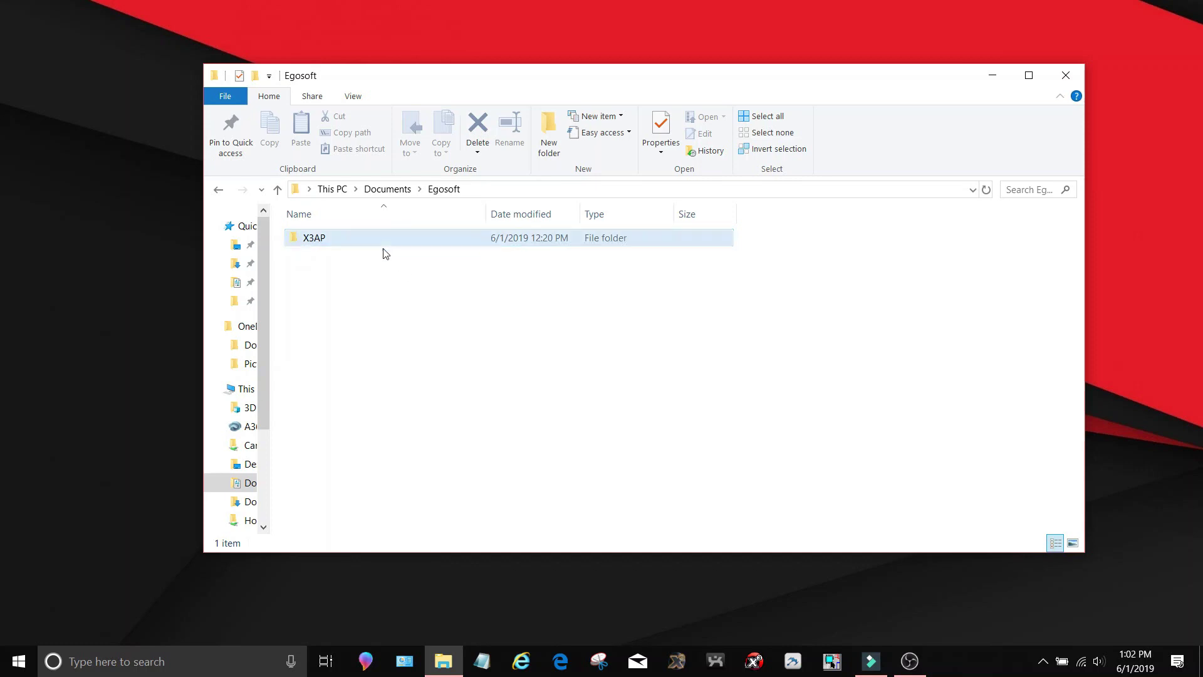
# Rename the X3AP folder in Documents\Egosoft to X3AP (Old)
pyautogui.click(338, 242)
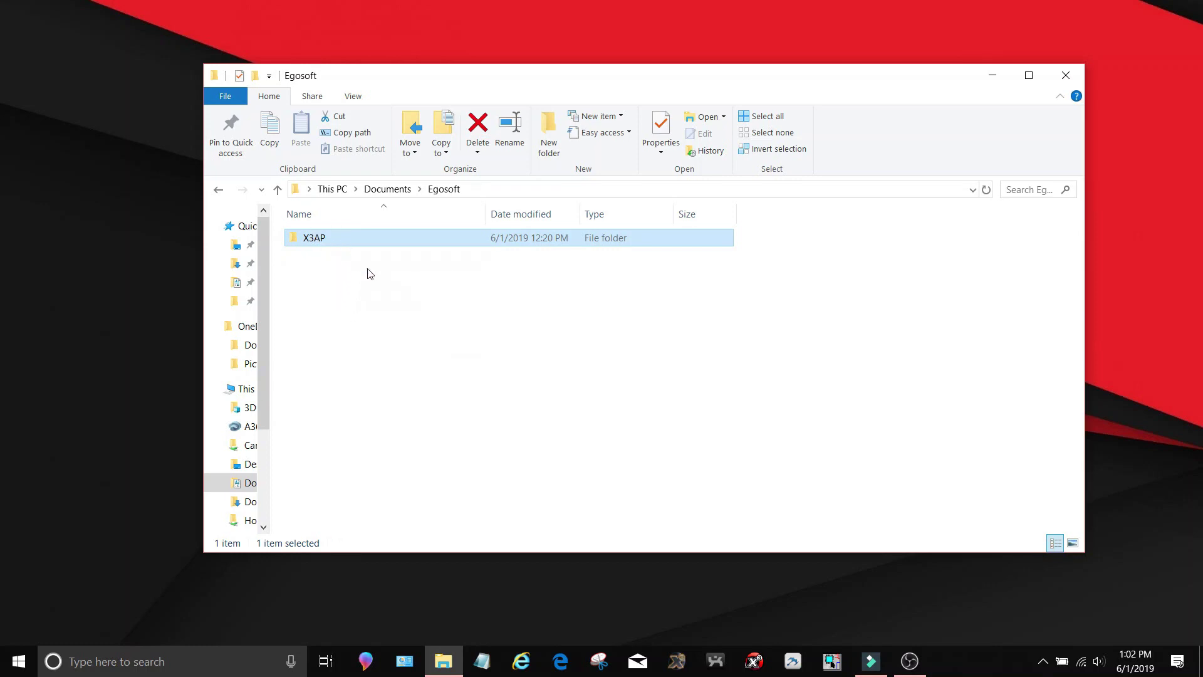
pyautogui.click(336, 240)
pyautogui.click(336, 240)
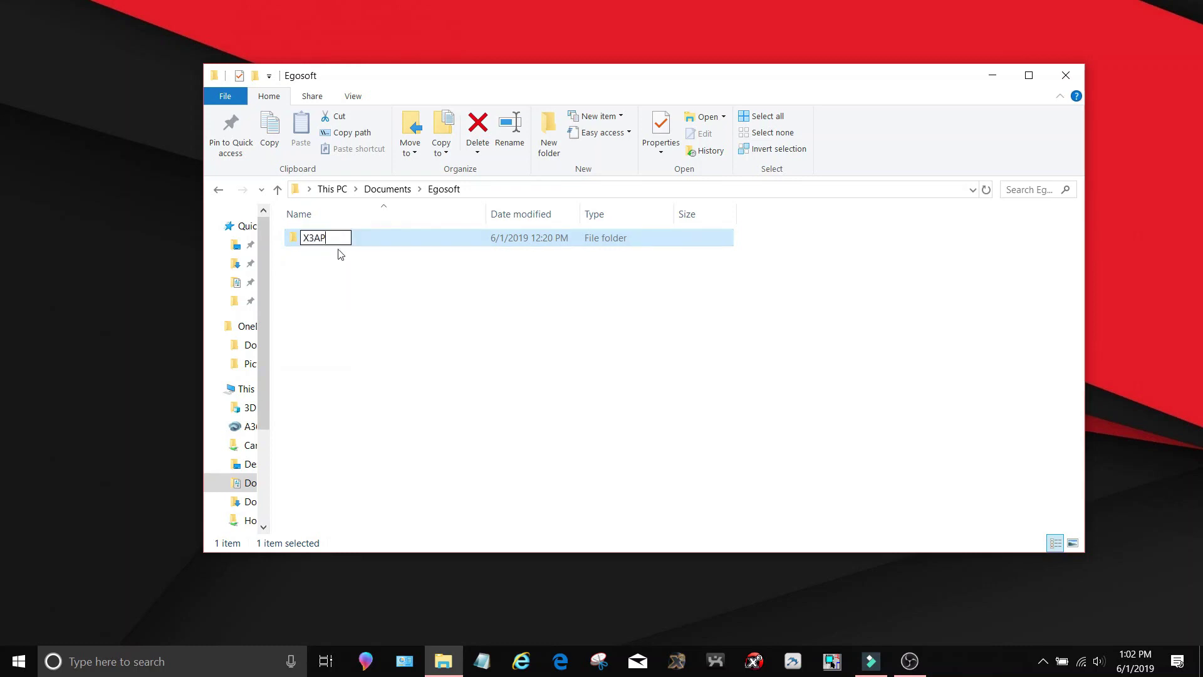
pyautogui.write('(Old)')
pyautogui.press('Return')
pyautogui.click(421, 284)
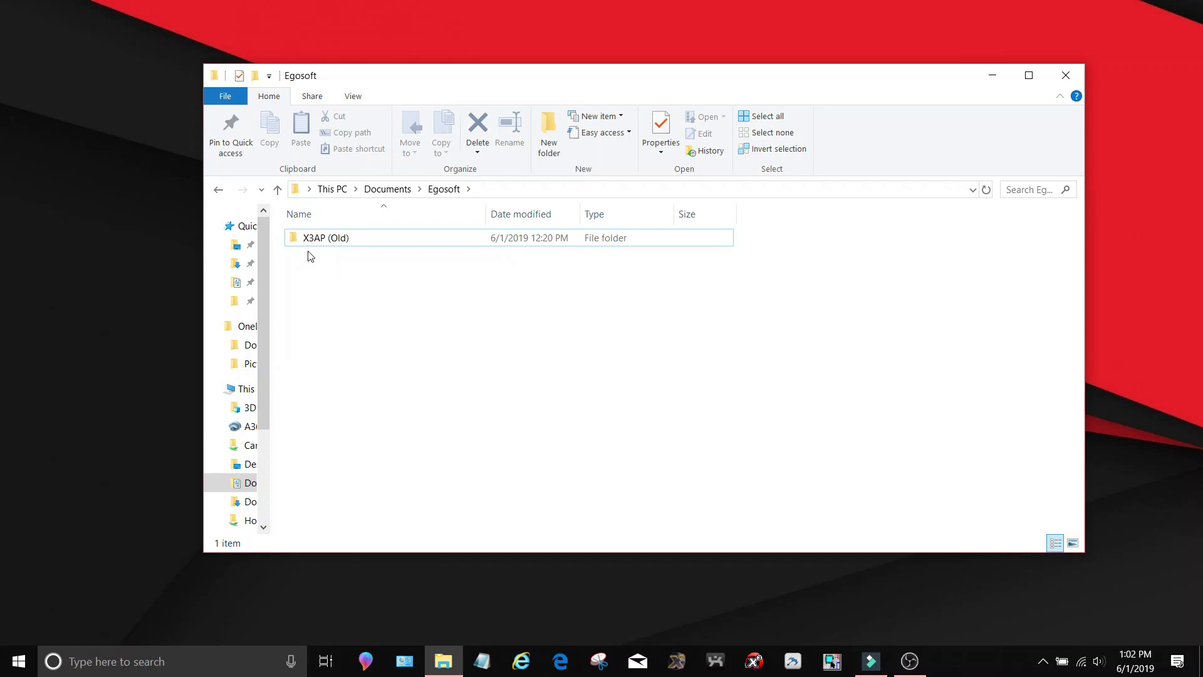
pyautogui.click(355, 245)
pyautogui.click(353, 262)
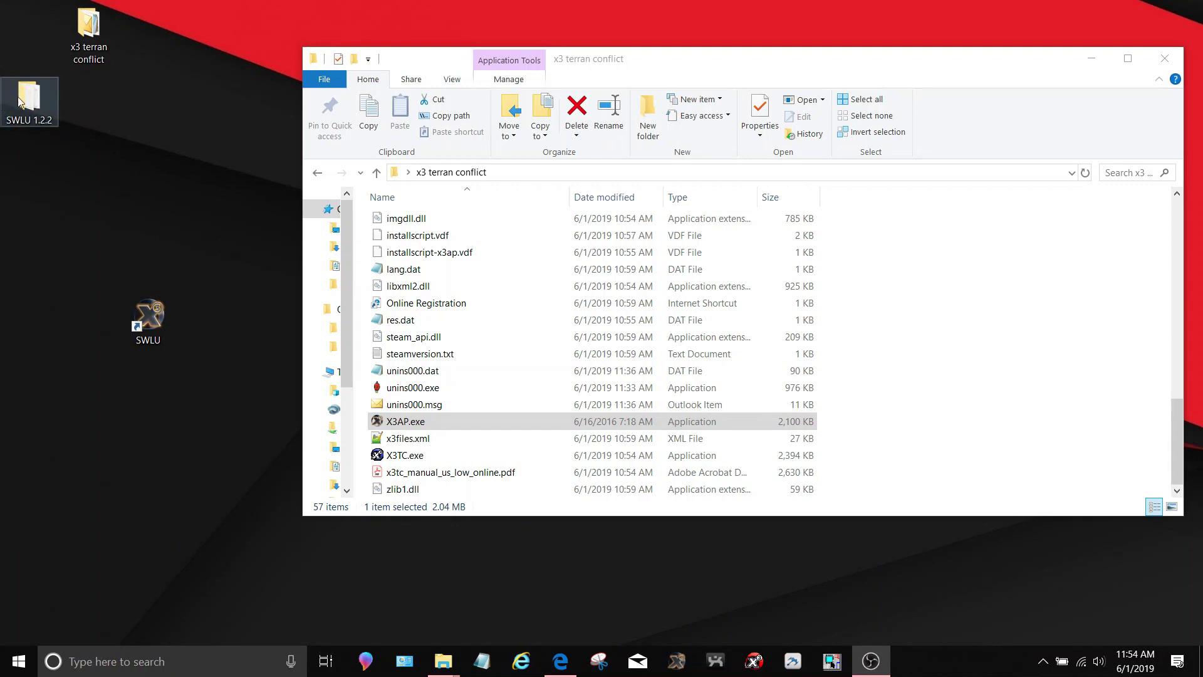
# Open the SWLU 1.2.2 folder from the desktop and look inside its SWLU Additional Files folder
pyautogui.doubleClick(42, 108)
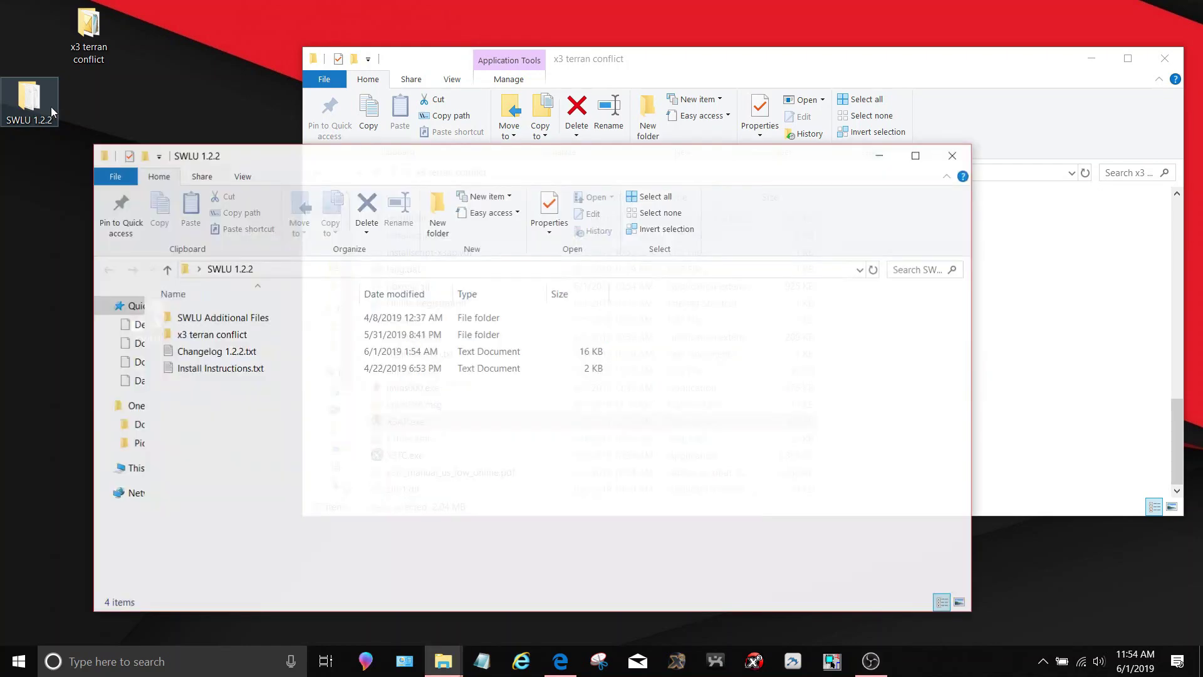
pyautogui.moveTo(315, 161); pyautogui.dragTo(219, 164)
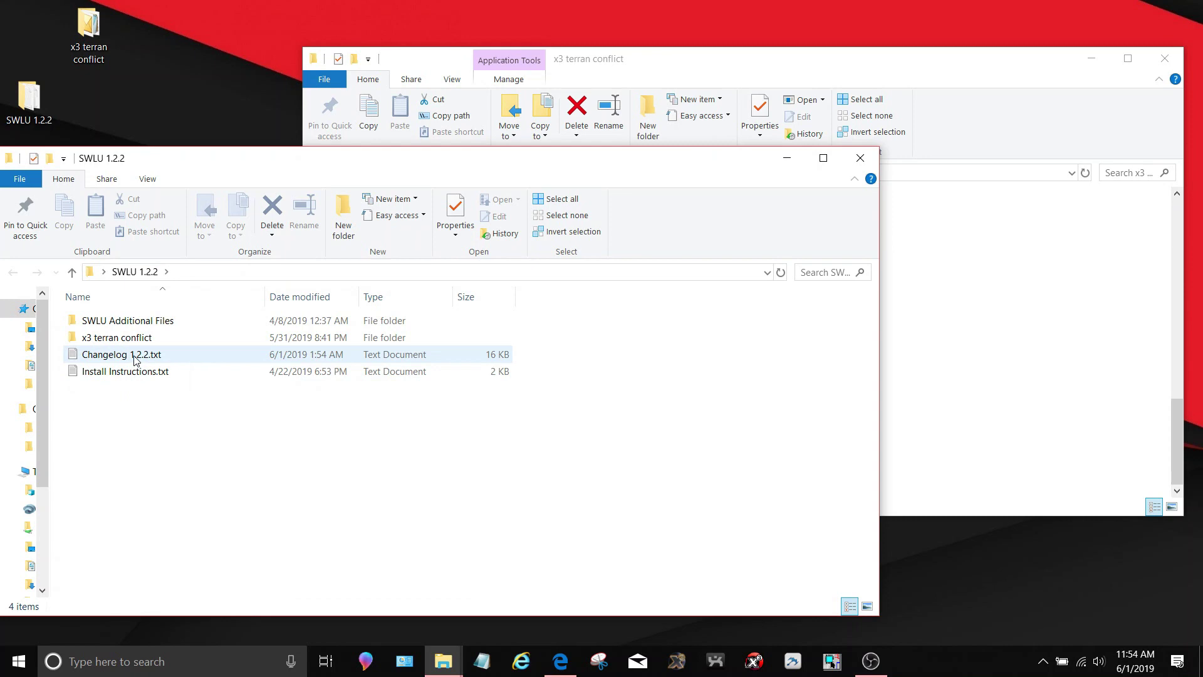
pyautogui.doubleClick(132, 322)
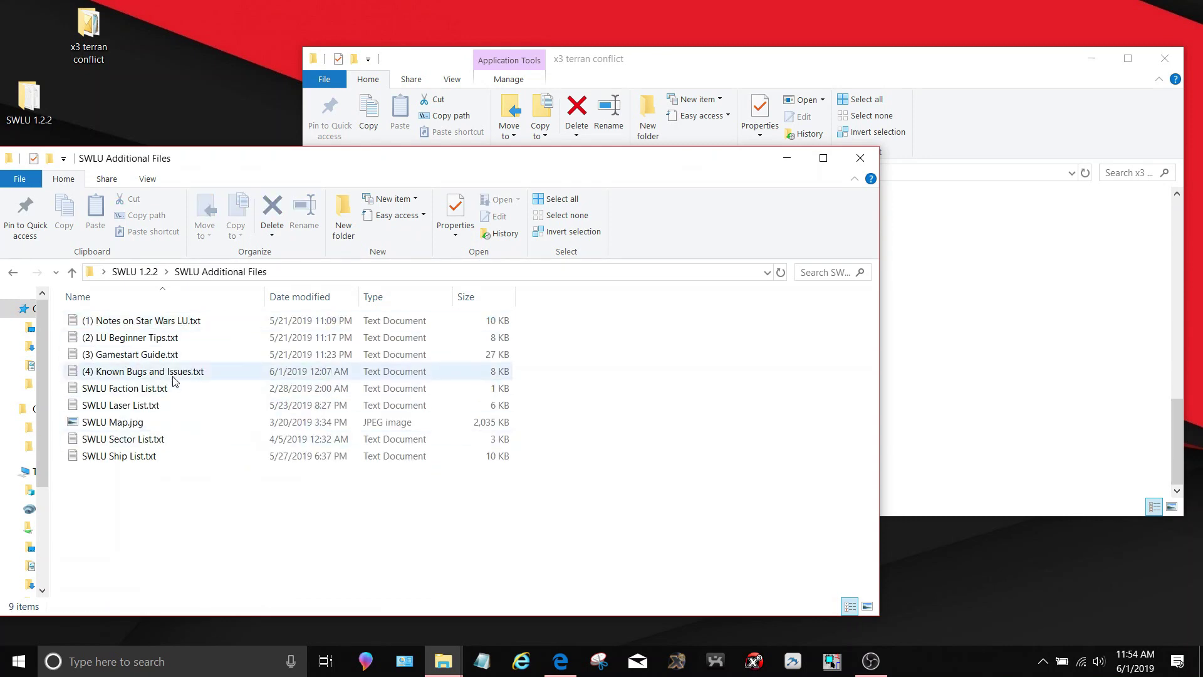
# View the SWLU Map.jpg image from the SWLU Additional Files folder, and close the viewer
pyautogui.moveTo(275, 160); pyautogui.dragTo(344, 144)
pyautogui.doubleClick(325, 407)
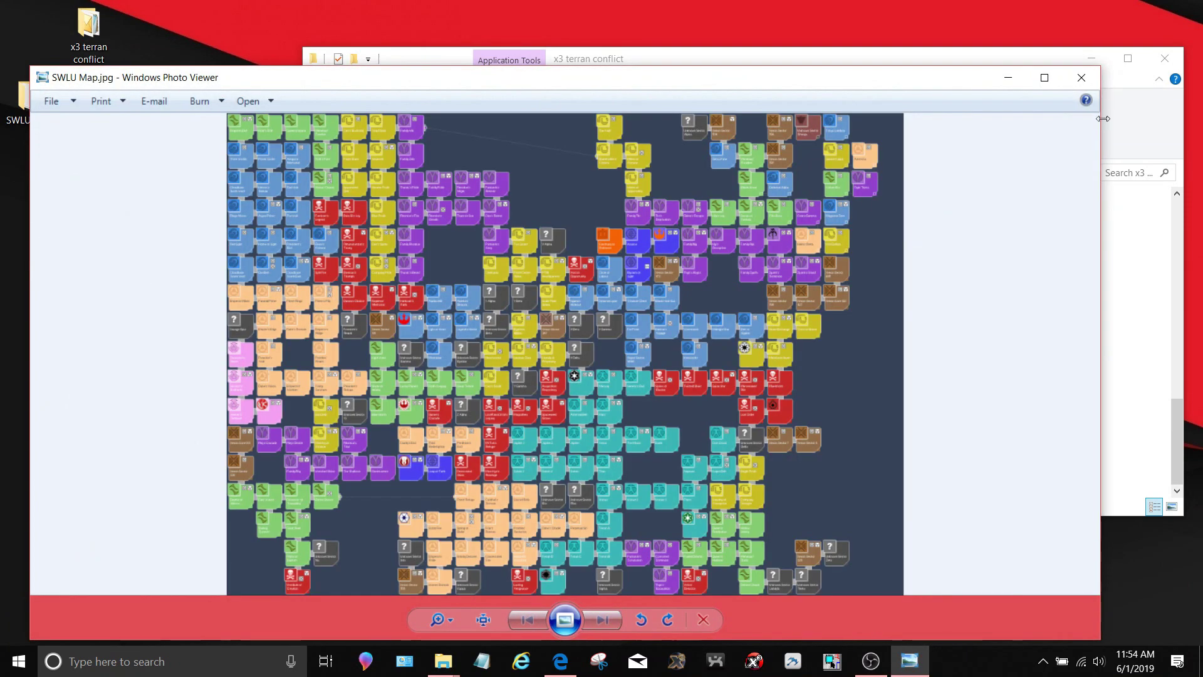
pyautogui.click(1083, 78)
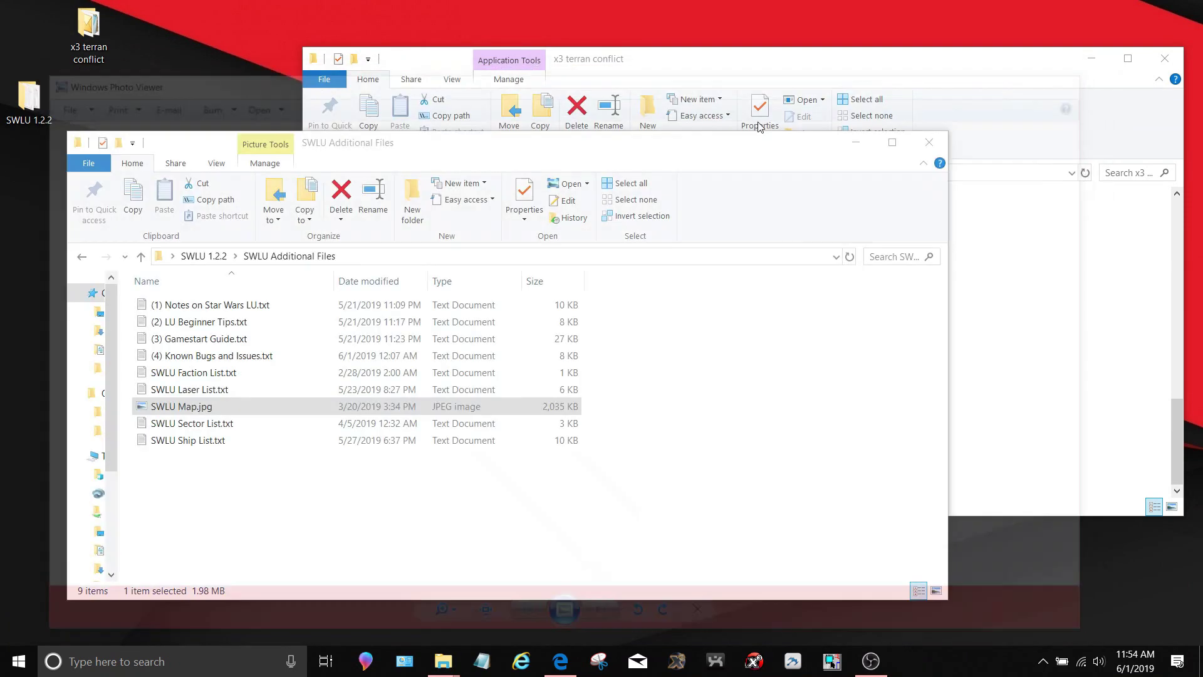
# Delete everything in the SWLU 1.2.2 folder except its x3 terran conflict folder
pyautogui.click(85, 257)
pyautogui.moveTo(202, 392); pyautogui.dragTo(202, 333)
pyautogui.keyDown('ctrl'); pyautogui.click(196, 305); pyautogui.keyUp('ctrl')
pyautogui.press('Delete')
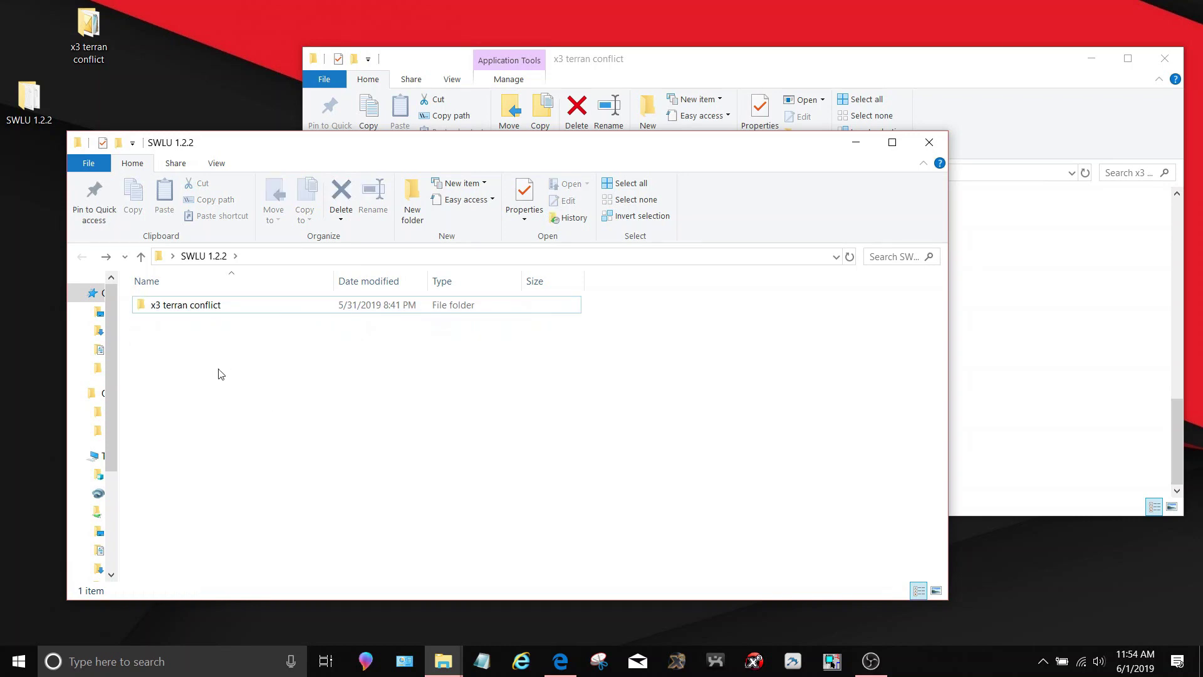
# Copy the addon, mov and soundtrack folders from the x3 terran conflict folder inside SWLU 1.2.2
pyautogui.moveTo(326, 156); pyautogui.dragTo(254, 157)
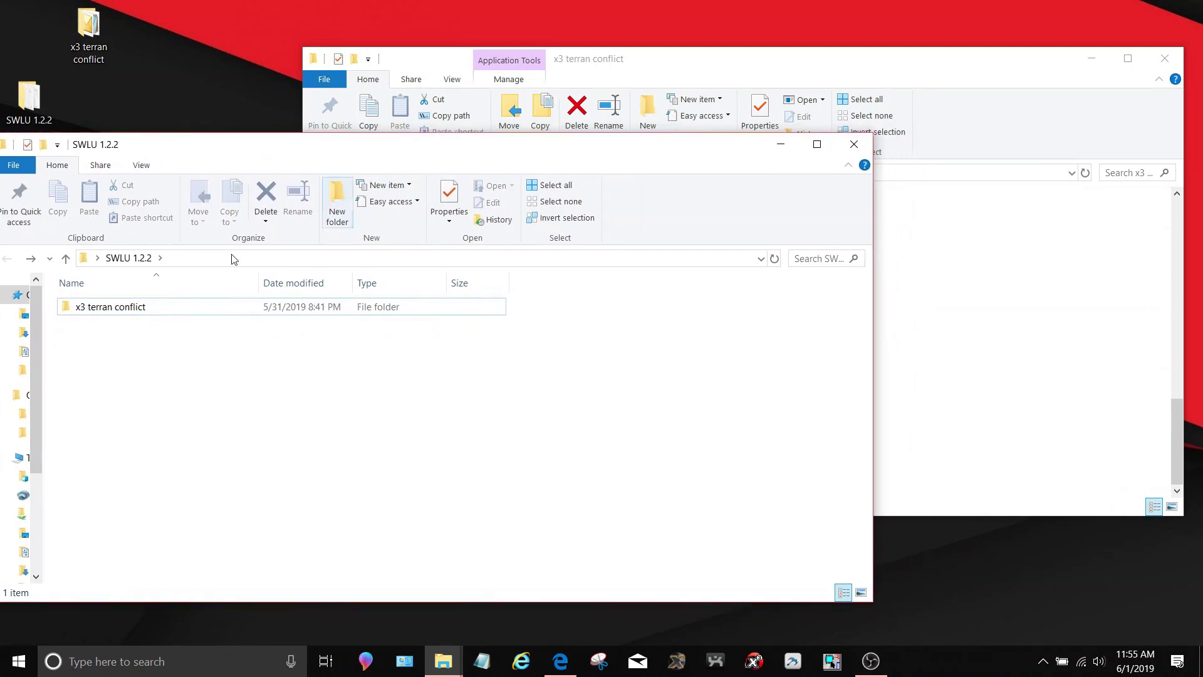
pyautogui.click(145, 311)
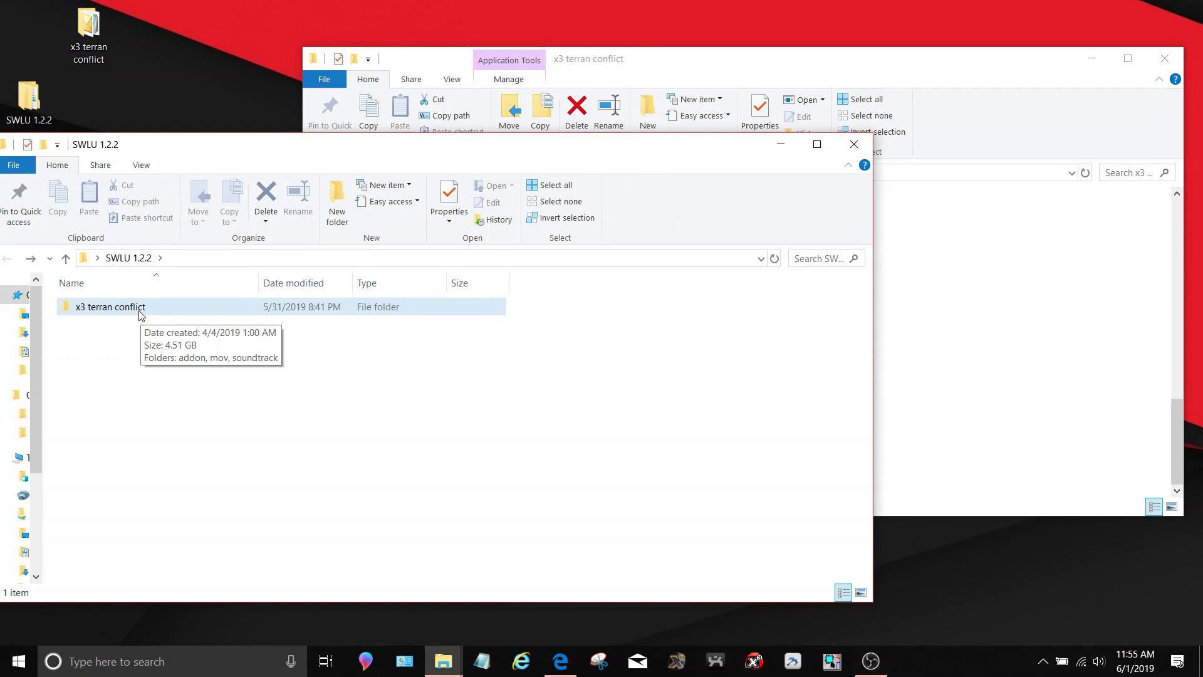
pyautogui.doubleClick(140, 308)
pyautogui.moveTo(135, 389); pyautogui.dragTo(140, 309)
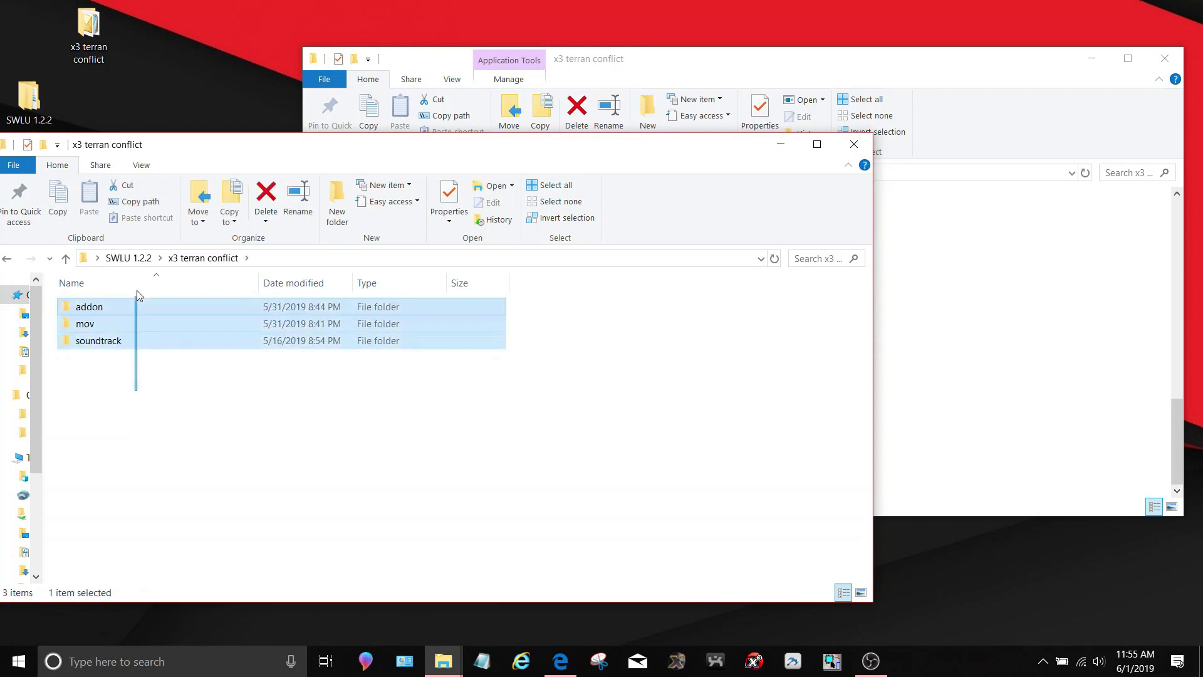
pyautogui.rightClick(130, 322)
pyautogui.click(179, 552)
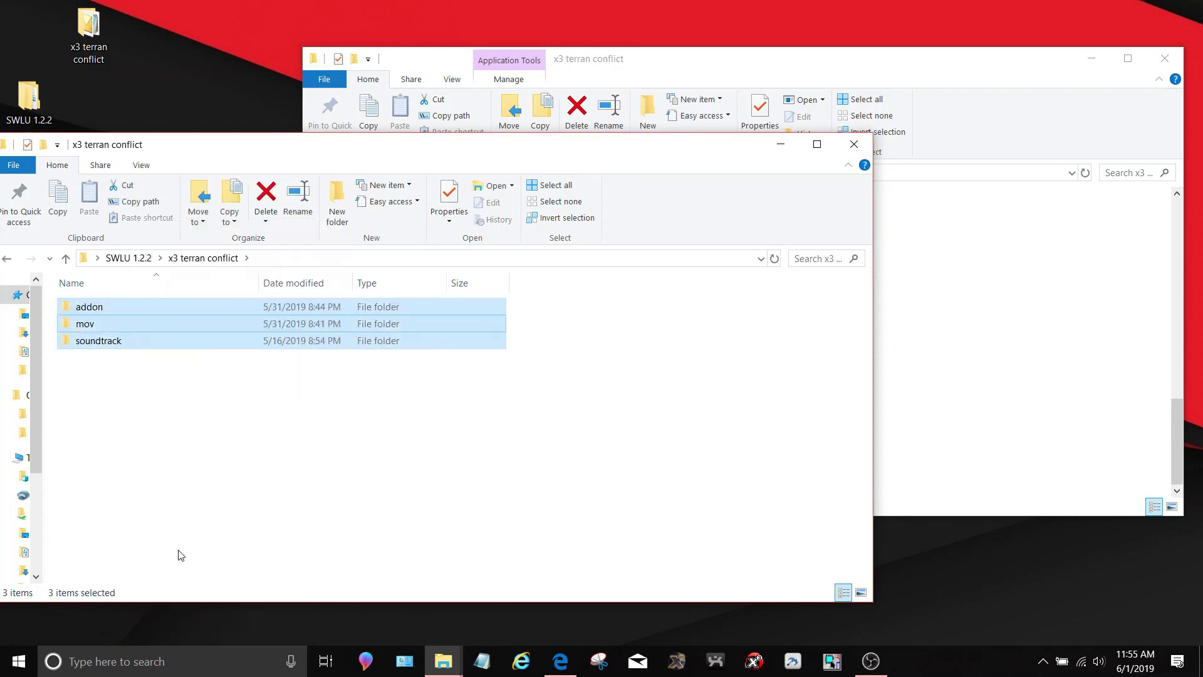
# Paste the copied mod folders into the desktop game copy's x3 terran conflict folder, replacing the files with the same names
pyautogui.moveTo(625, 64); pyautogui.dragTo(675, 36)
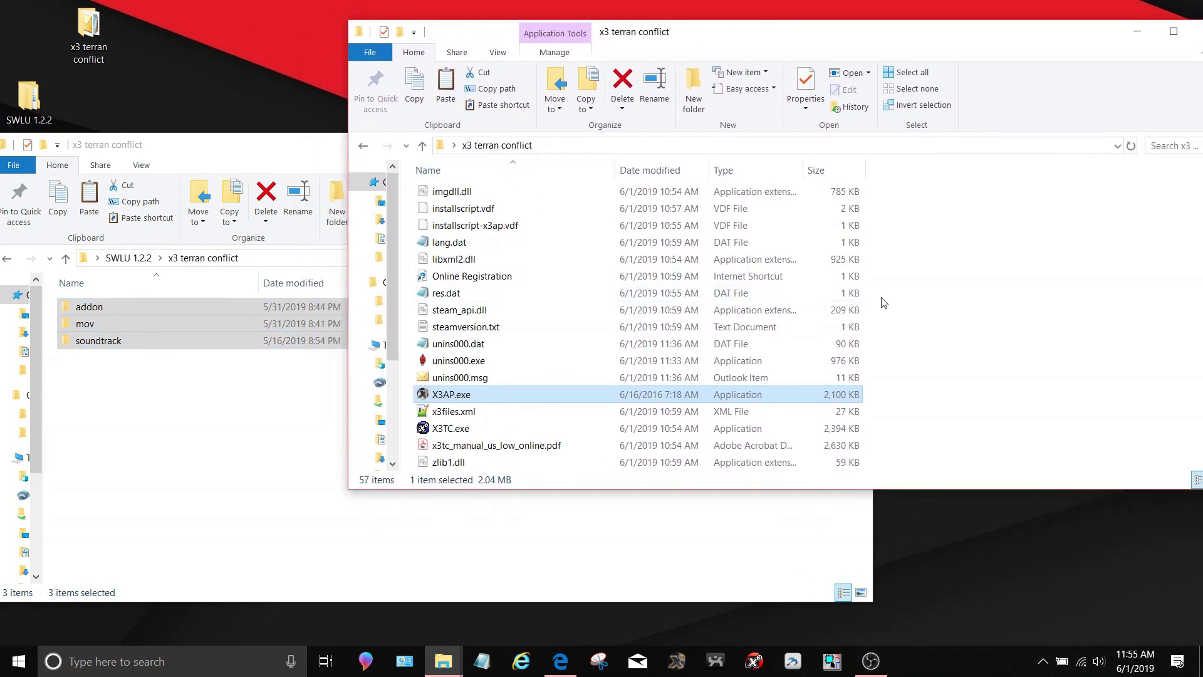
pyautogui.rightClick(916, 288)
pyautogui.click(919, 270)
pyautogui.scroll(13, 919, 271)
pyautogui.scroll(2, 918, 270)
pyautogui.rightClick(910, 270)
pyautogui.click(964, 380)
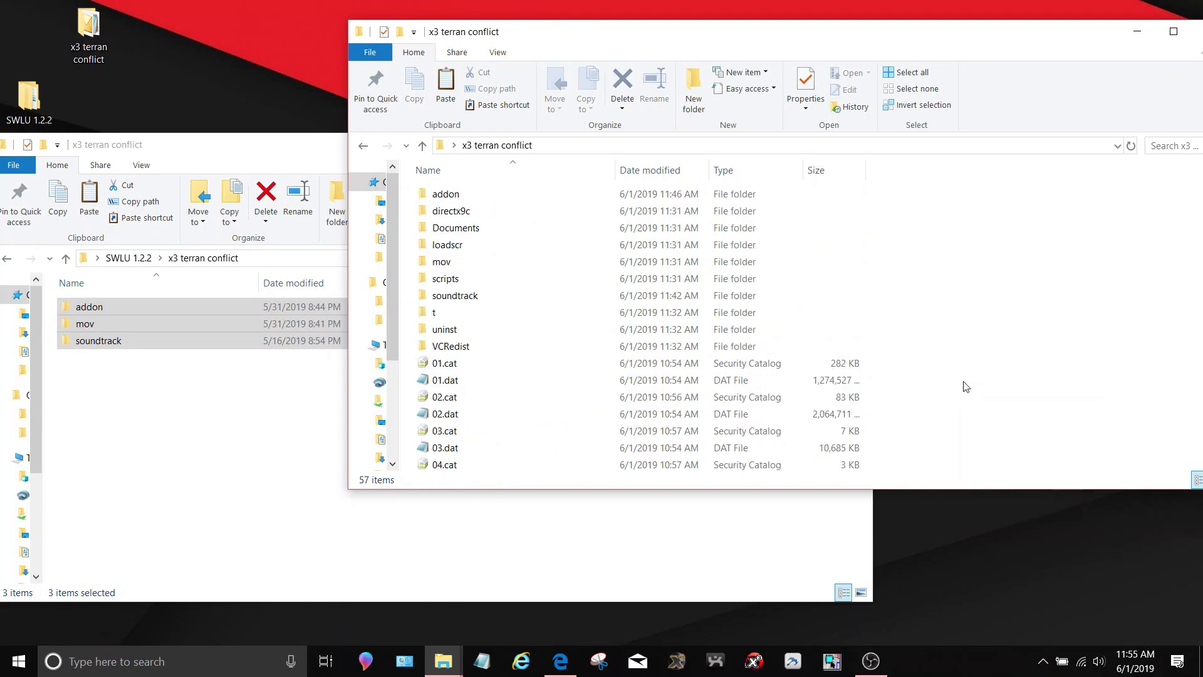
pyautogui.moveTo(607, 164); pyautogui.dragTo(799, 233)
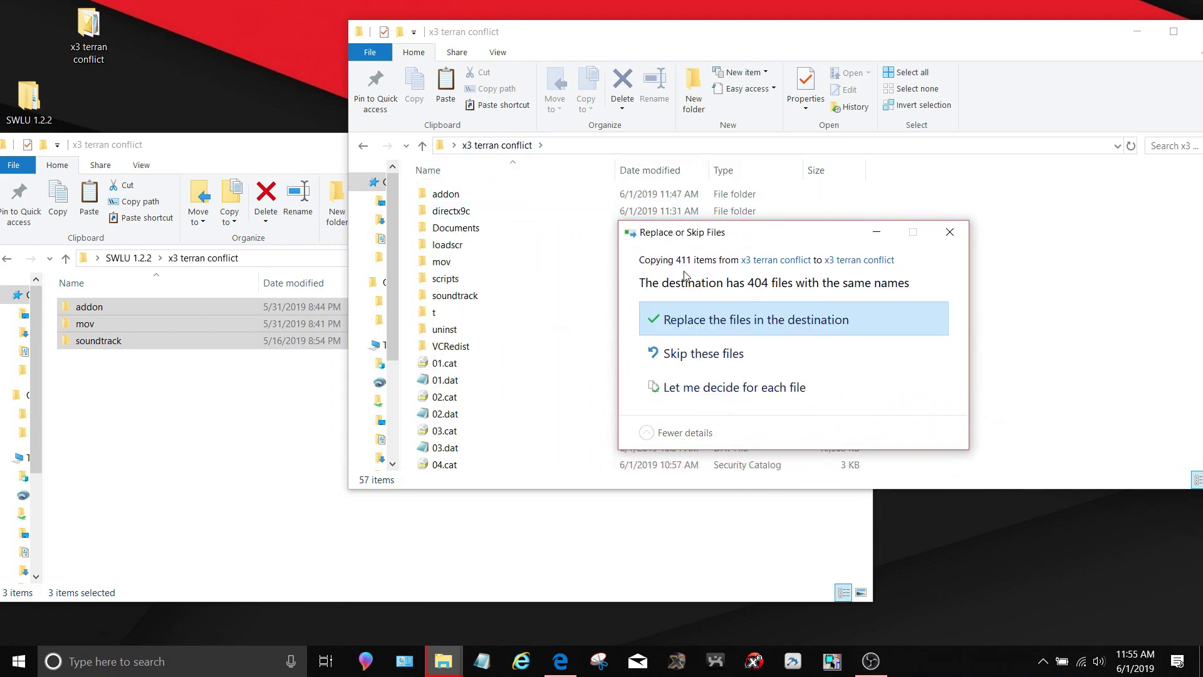
pyautogui.click(856, 320)
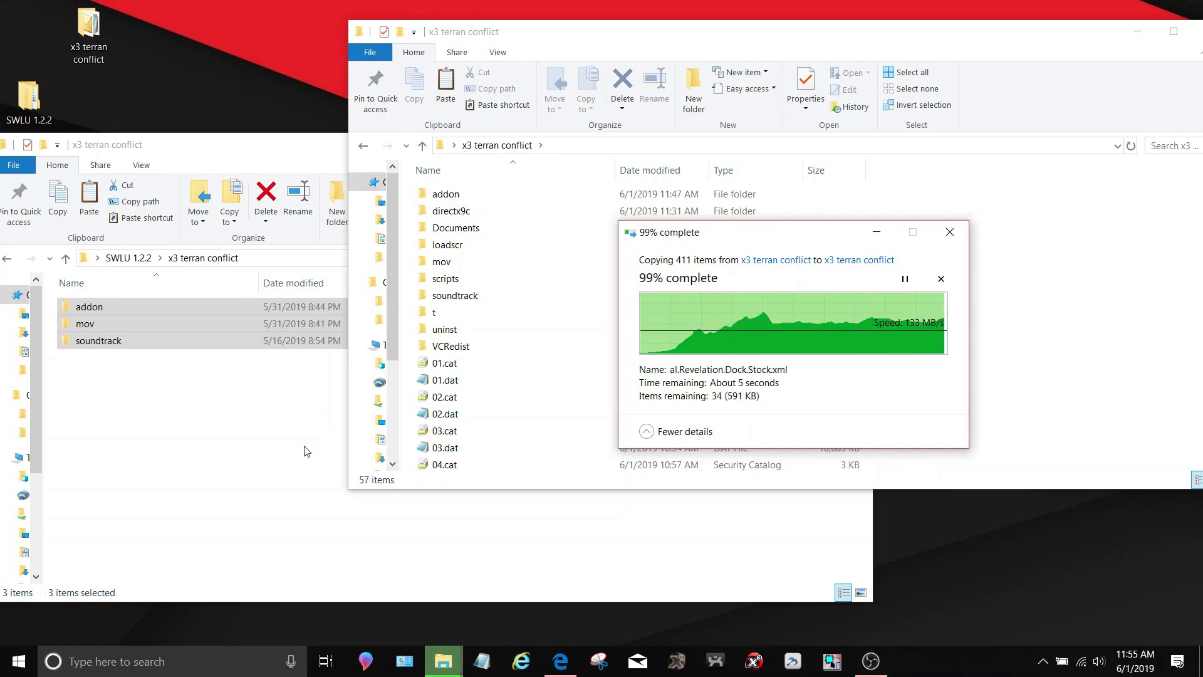
# Close the mod source window, delete the SWLU 1.2.2 folder from the desktop and move the SWLU shortcut into its place
pyautogui.click(296, 402)
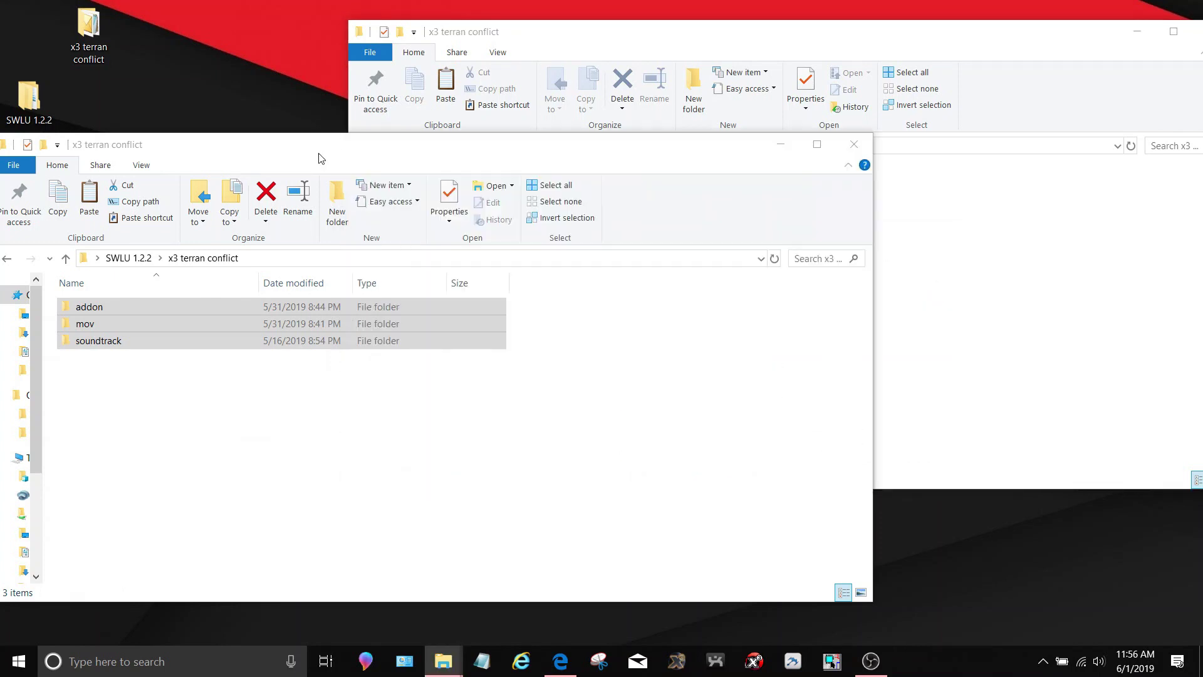
pyautogui.click(855, 145)
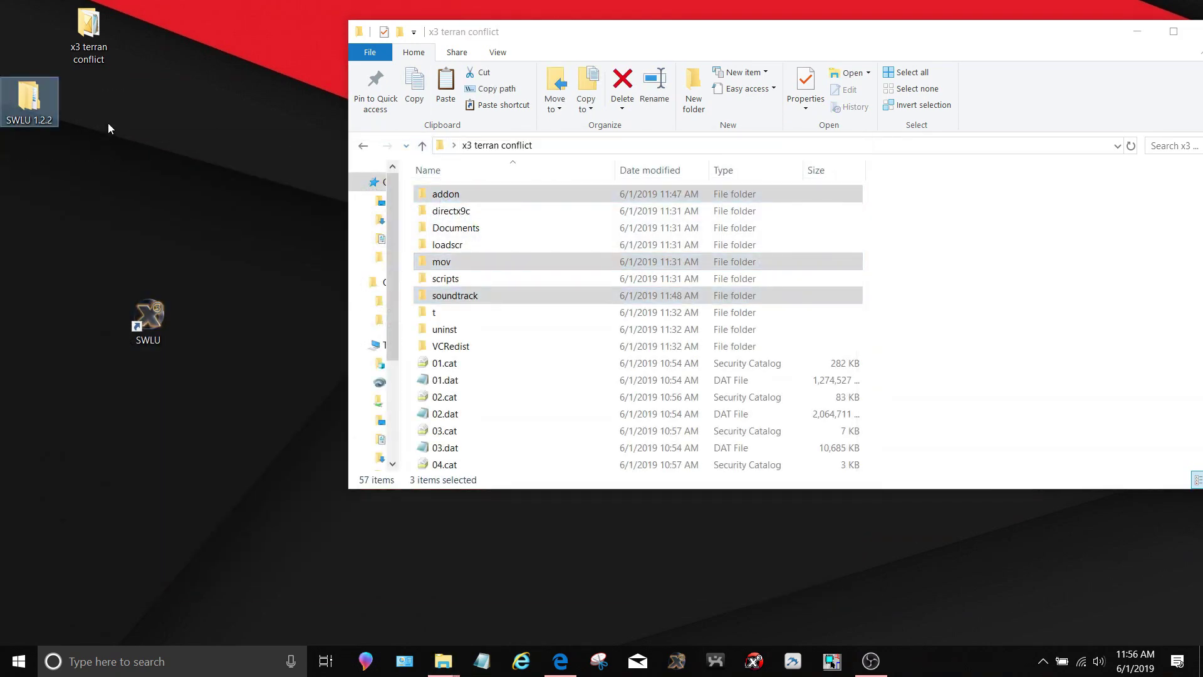
pyautogui.press('Delete')
pyautogui.moveTo(155, 330); pyautogui.dragTo(152, 326)
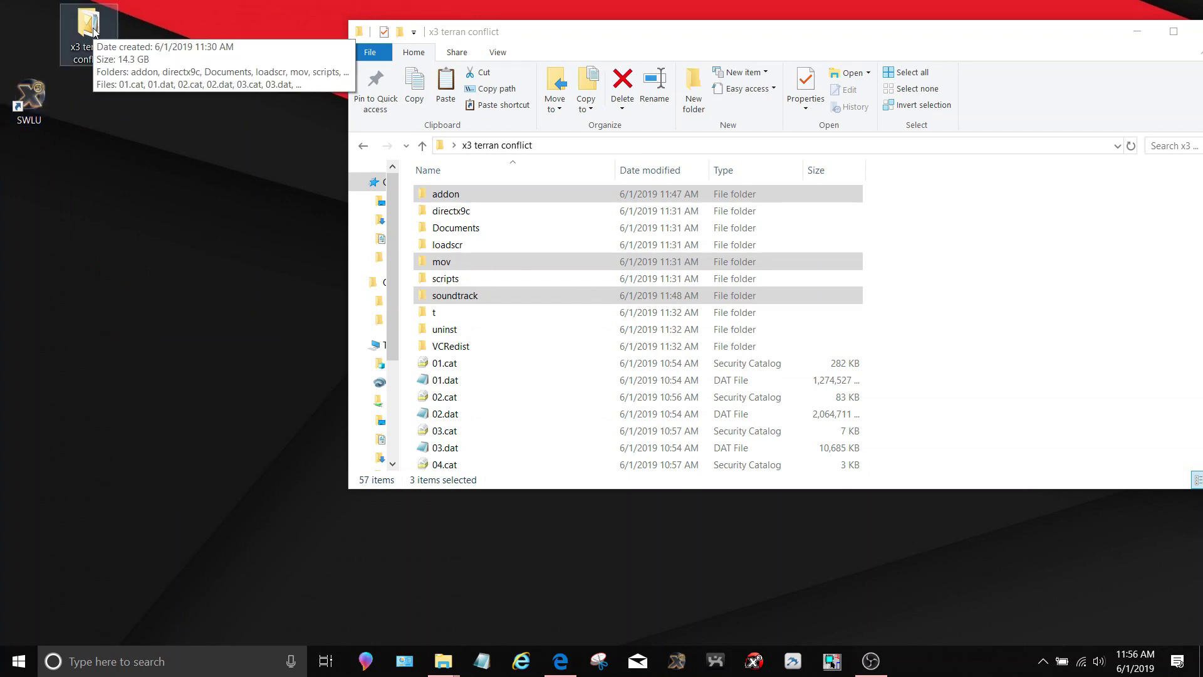
# Check the numbered .cat and .dat files in the game copy's addon folder, through 13.cat and 13.dat
pyautogui.scroll(-5, 520, 296)
pyautogui.scroll(5, 520, 296)
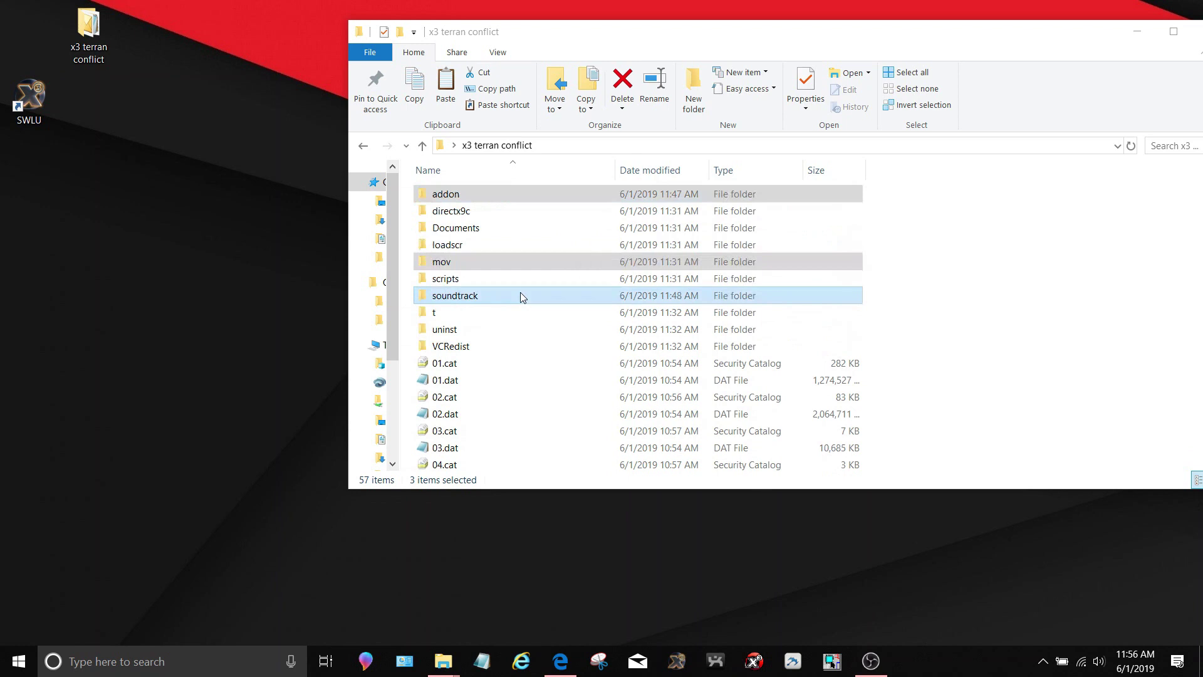
pyautogui.doubleClick(475, 195)
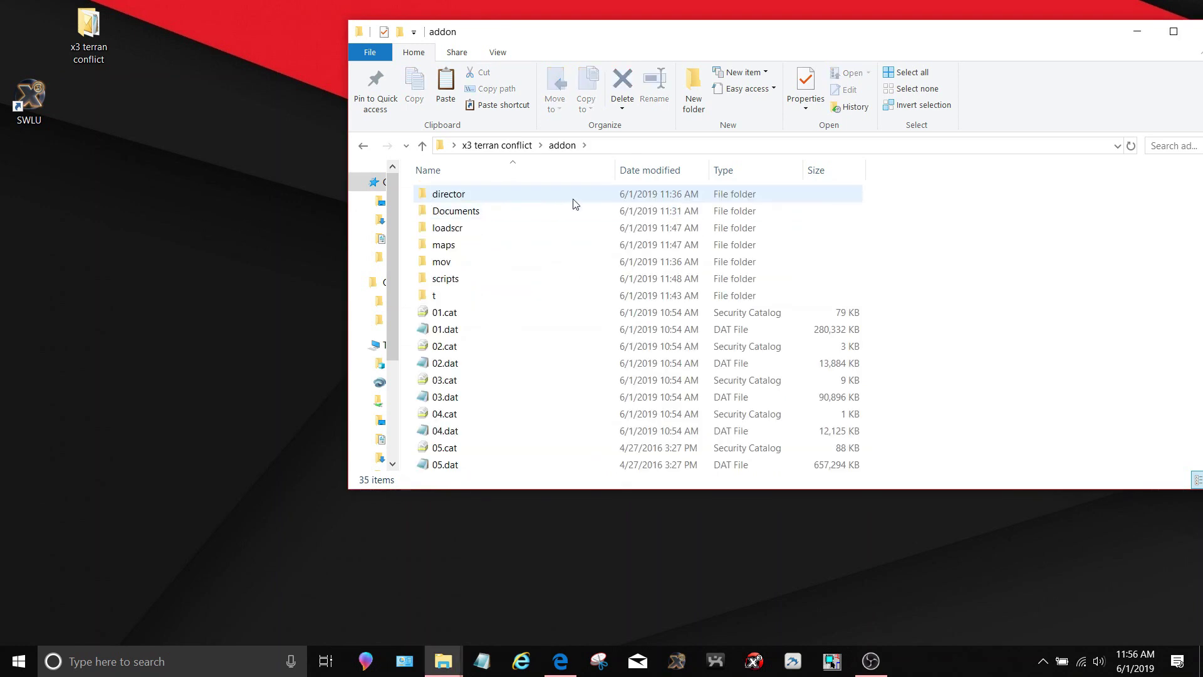
pyautogui.scroll(-6, 611, 270)
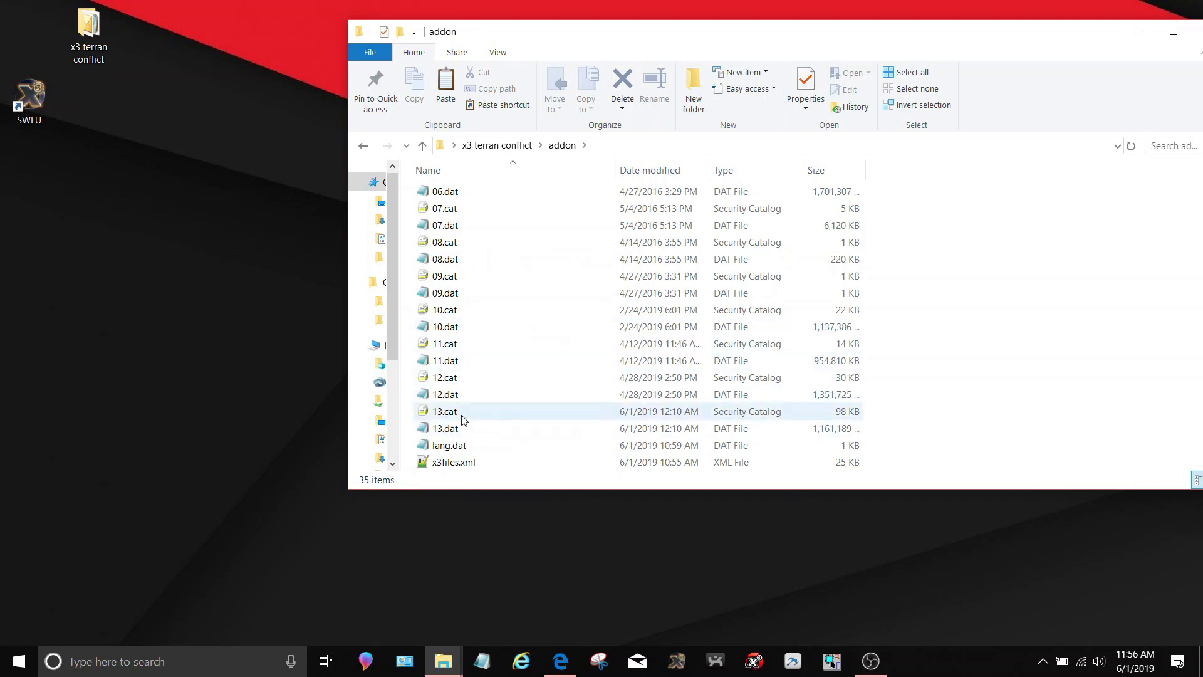
# Rename the SWLU desktop shortcut as SWLU 1.2.2
pyautogui.click(44, 102)
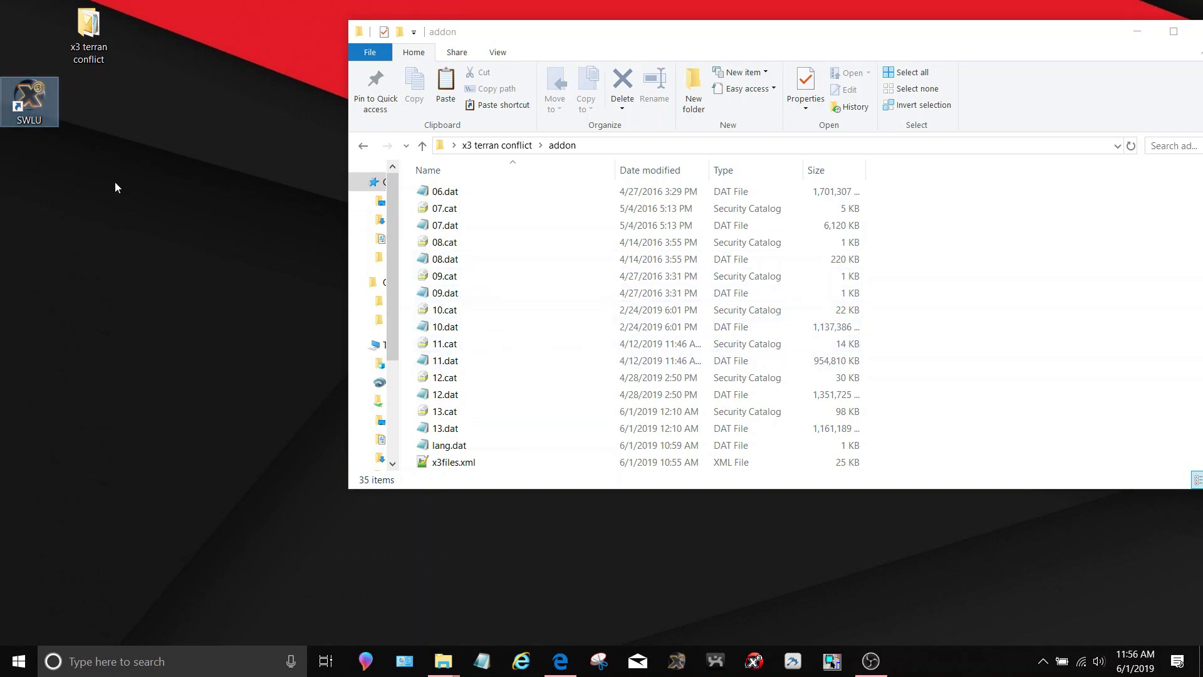
pyautogui.click(40, 121)
pyautogui.write('1.2.2')
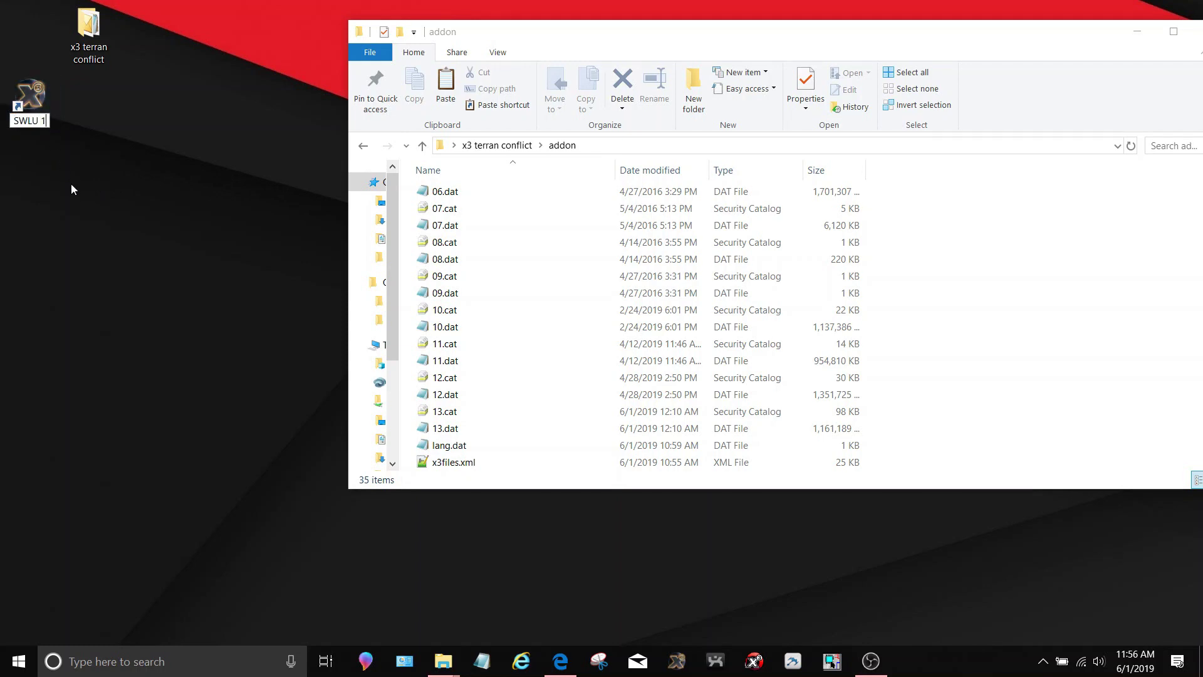
pyautogui.press('Return')
# Launch the SWLU 1.2.2 shortcut and start X3:AP (SWLU) from the launcher
pyautogui.press('Return')
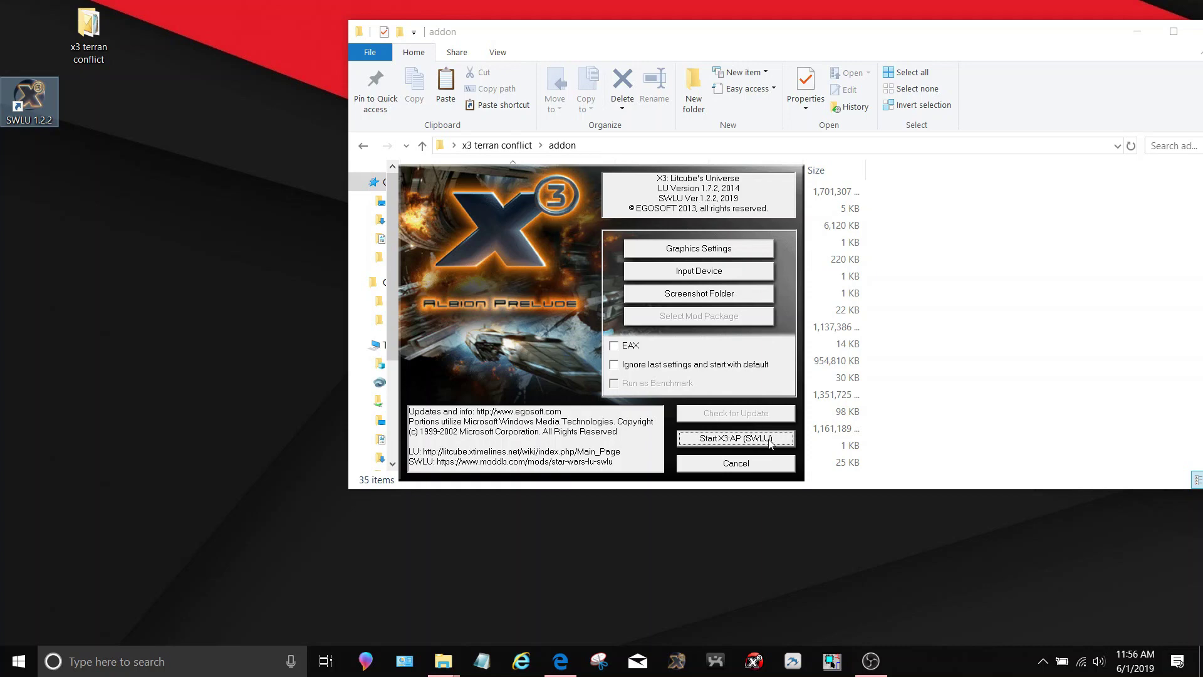
pyautogui.click(754, 441)
pyautogui.click(680, 404)
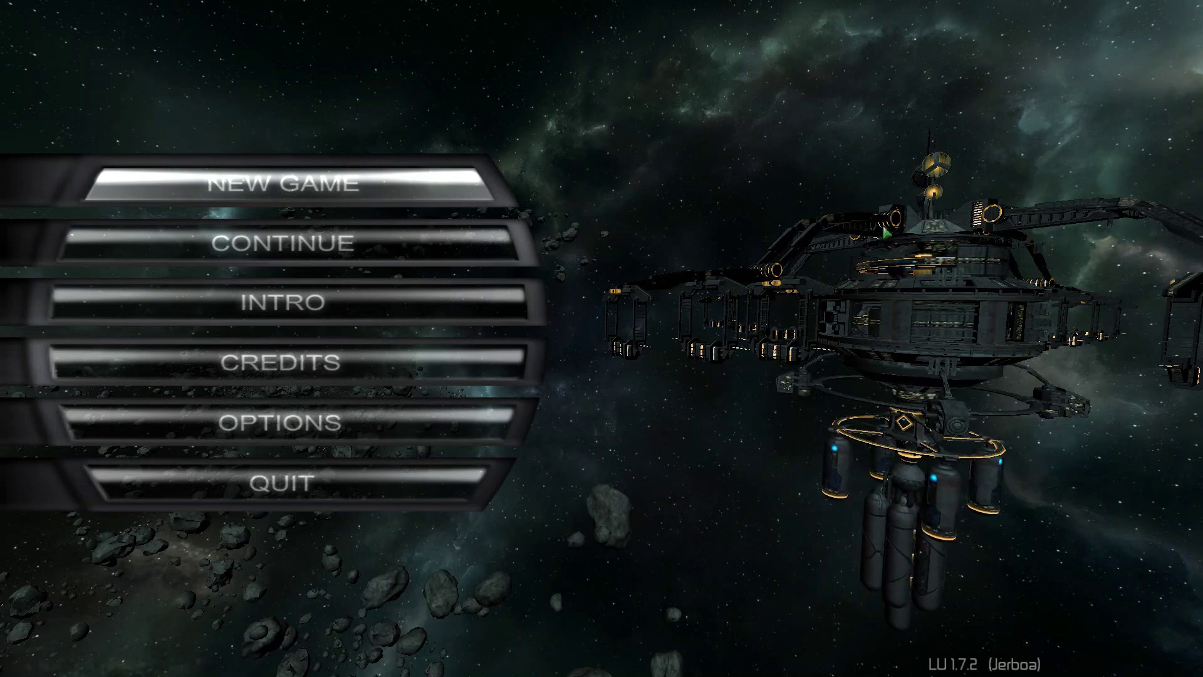
# Look through the New Game scenario list to check the Star Wars starts, and return to the main menu
pyautogui.press('Return')
pyautogui.press('Down')
pyautogui.press('Down')
pyautogui.press('Down')
pyautogui.press('Down')
pyautogui.press('Down')
pyautogui.press('Down')
pyautogui.press('Down')
pyautogui.press('Down')
pyautogui.press('Down')
pyautogui.press('Down')
pyautogui.press('Down')
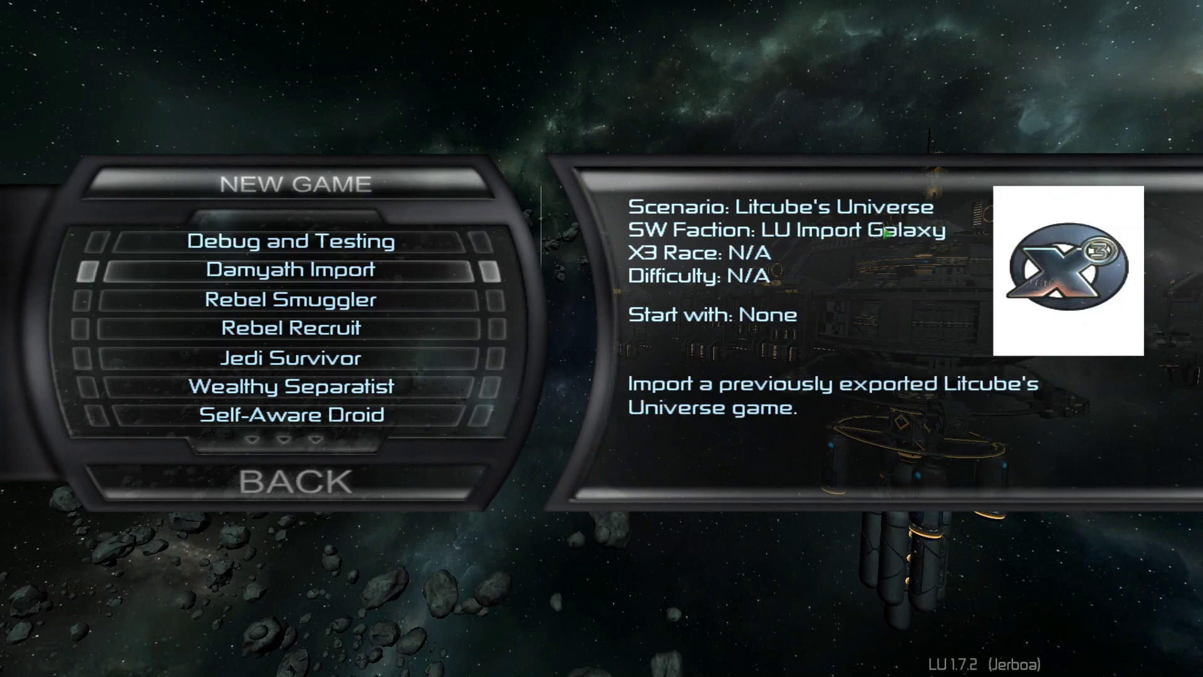
pyautogui.press('Down')
pyautogui.press('Down')
pyautogui.press('Down')
pyautogui.press('Down')
pyautogui.press('Down')
pyautogui.press('Down')
pyautogui.press('Down')
pyautogui.press('Down')
pyautogui.press('Down')
pyautogui.press('Down')
pyautogui.press('Down')
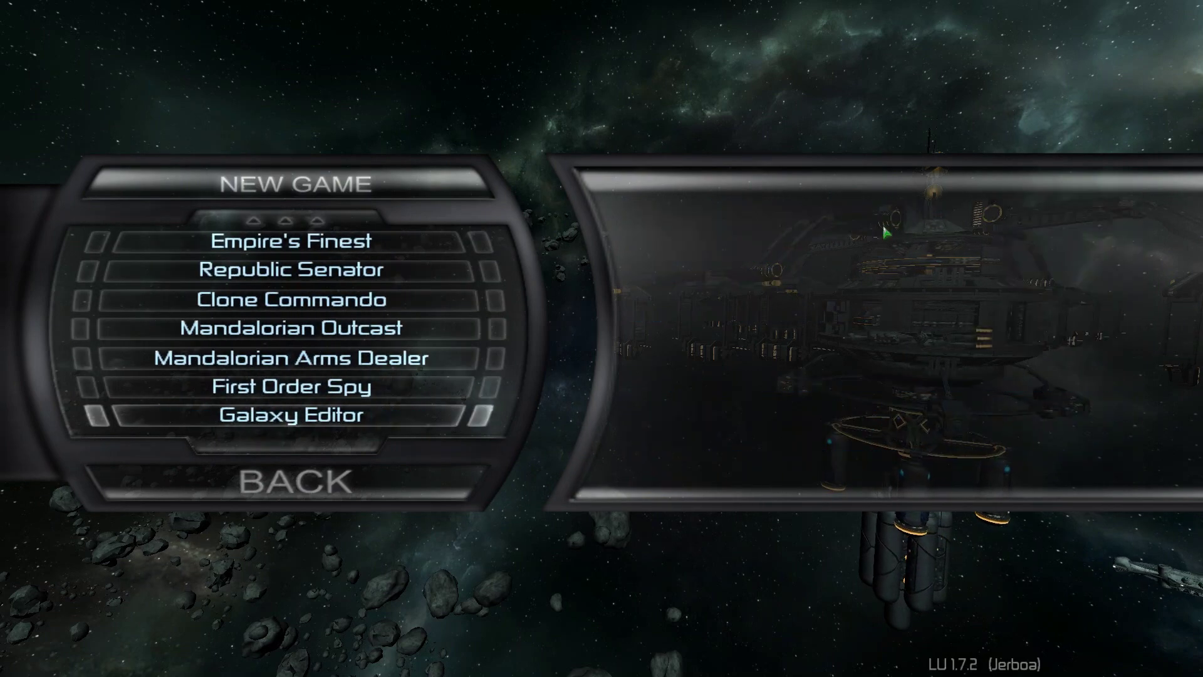
pyautogui.press('Up')
pyautogui.press('Up')
pyautogui.press('Up')
pyautogui.press('Up')
pyautogui.press('Up')
pyautogui.press('Up')
pyautogui.press('Up')
pyautogui.press('Up')
pyautogui.press('Up')
pyautogui.press('Up')
pyautogui.press('Up')
pyautogui.press('Up')
pyautogui.press('Up')
pyautogui.press('Up')
pyautogui.press('Up')
pyautogui.press('Up')
pyautogui.press('Up')
pyautogui.press('Up')
pyautogui.press('Up')
pyautogui.press('Up')
pyautogui.press('Up')
pyautogui.press('Up')
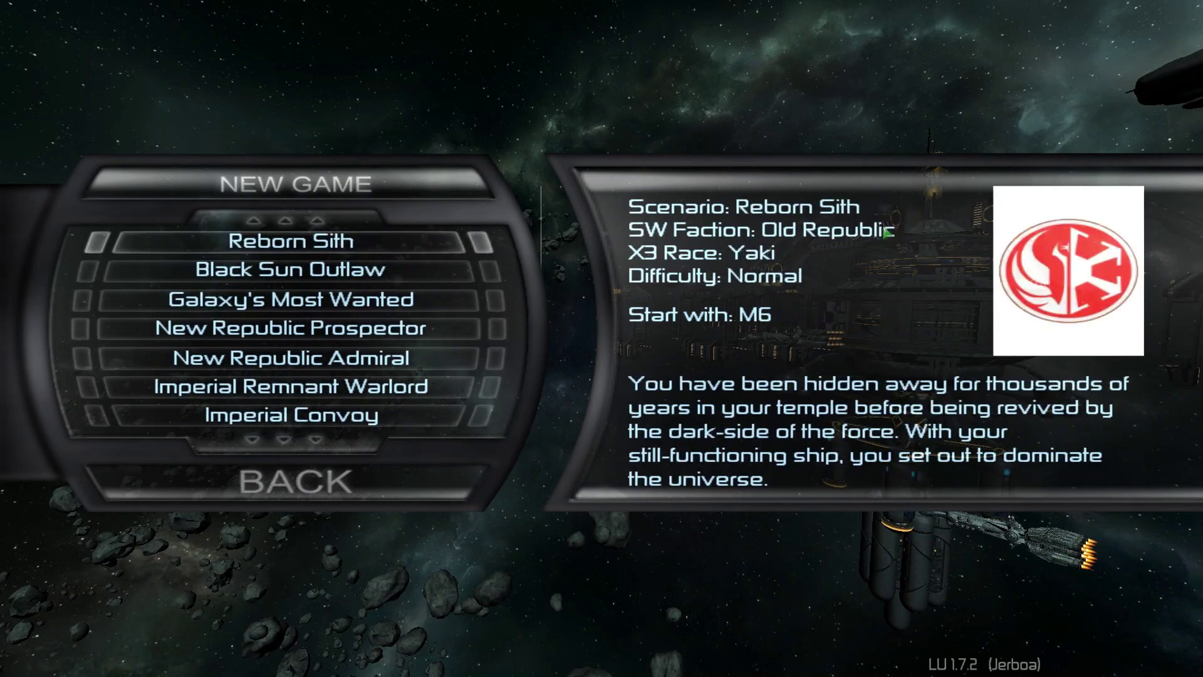
pyautogui.press('Escape')
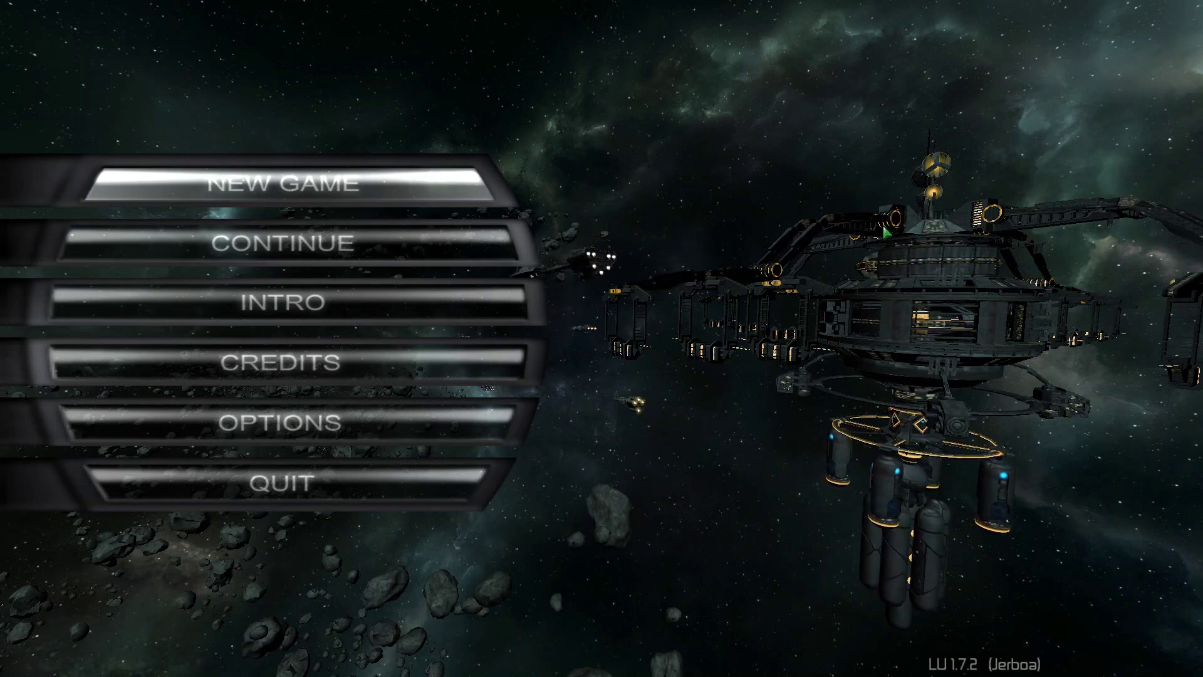
# Quit the game and close the addon folder window
pyautogui.press('Return')
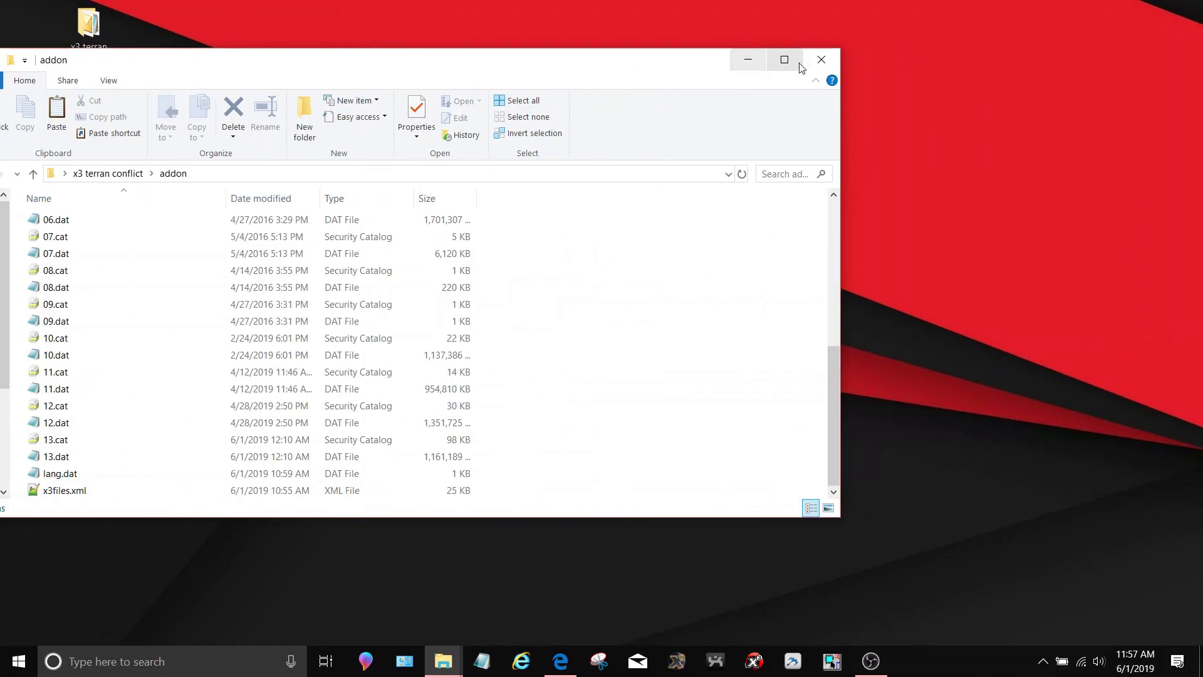
pyautogui.click(773, 58)
# Move the x3 terran conflict folder to a clear desktop area and create a new folder named SWLU Install Location beside it
pyautogui.moveTo(114, 35); pyautogui.dragTo(339, 223)
pyautogui.rightClick(352, 260)
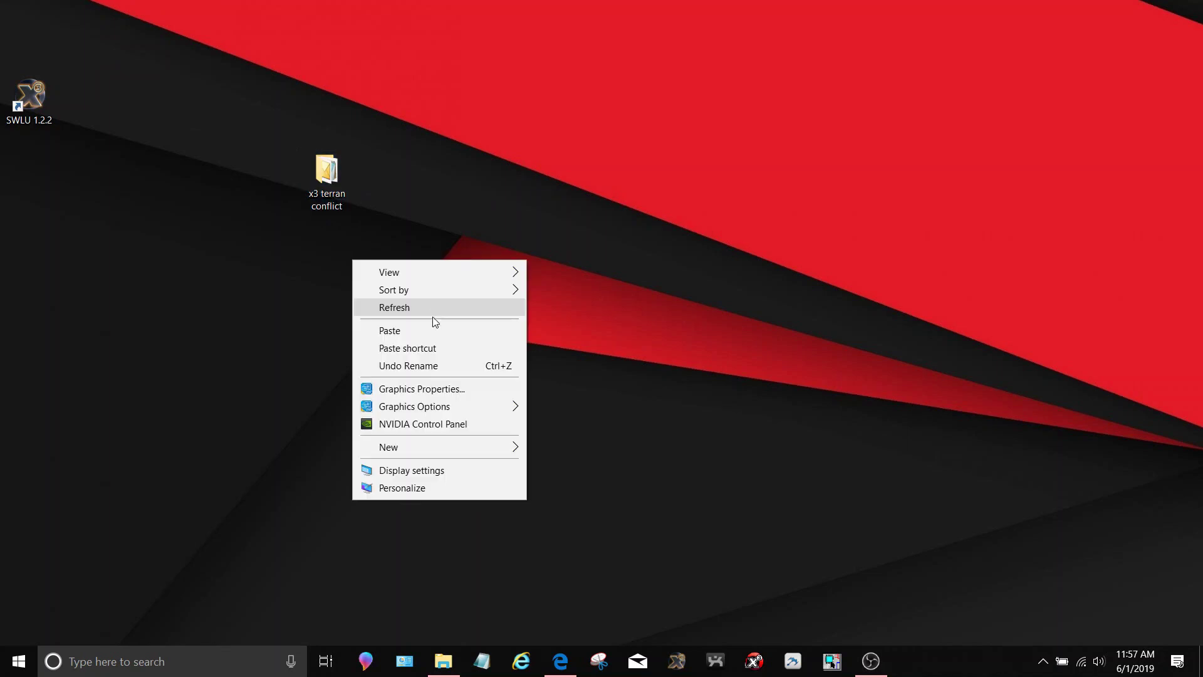
pyautogui.moveTo(443, 446)
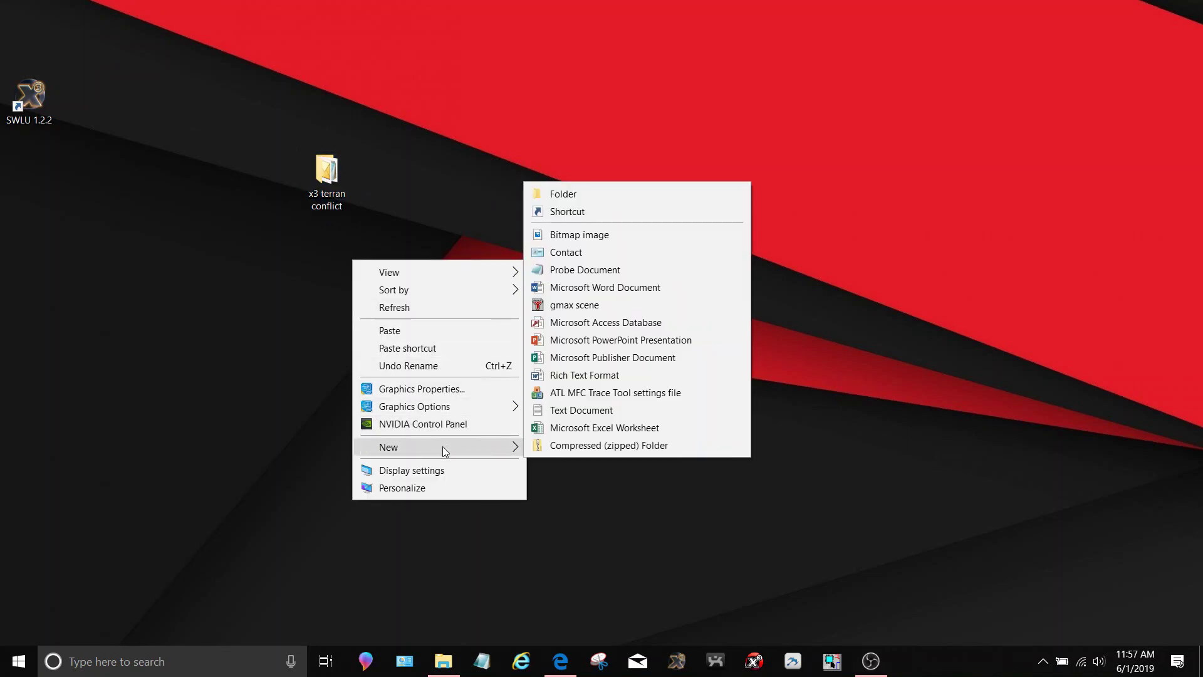
pyautogui.click(608, 193)
pyautogui.write('SWLU is ins')
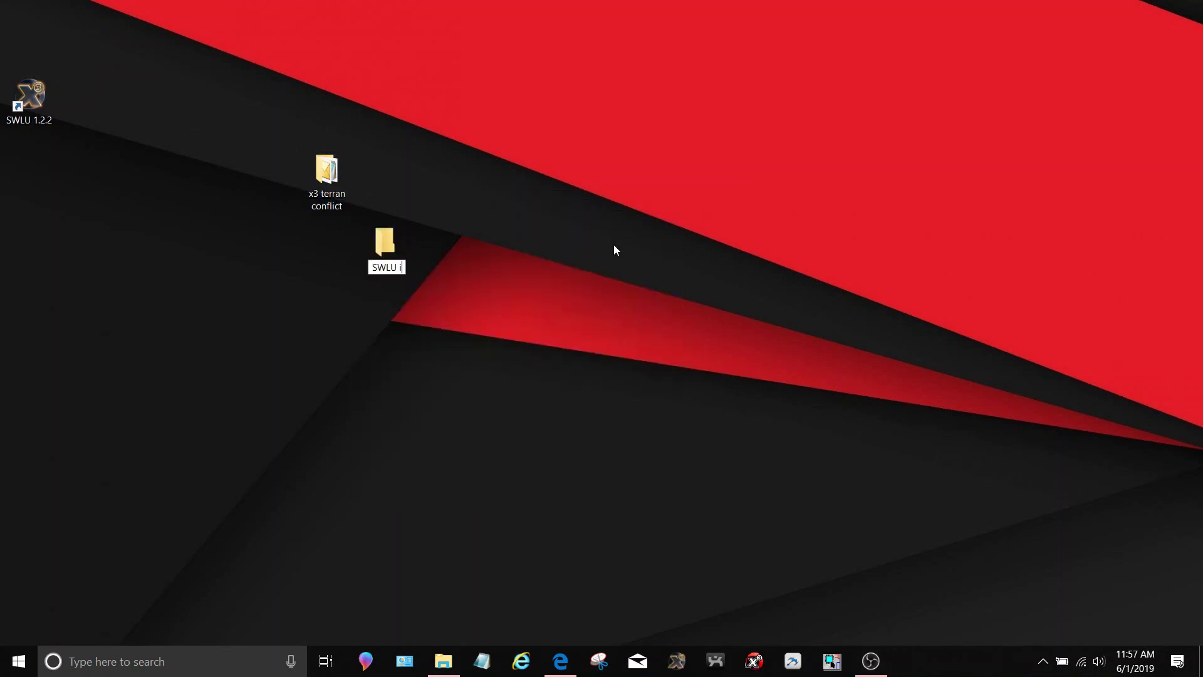
pyautogui.press('BackSpace')
pyautogui.press('BackSpace')
pyautogui.press('BackSpace')
pyautogui.press('BackSpace')
pyautogui.press('BackSpace')
pyautogui.press('BackSpace')
pyautogui.write('Install Location')
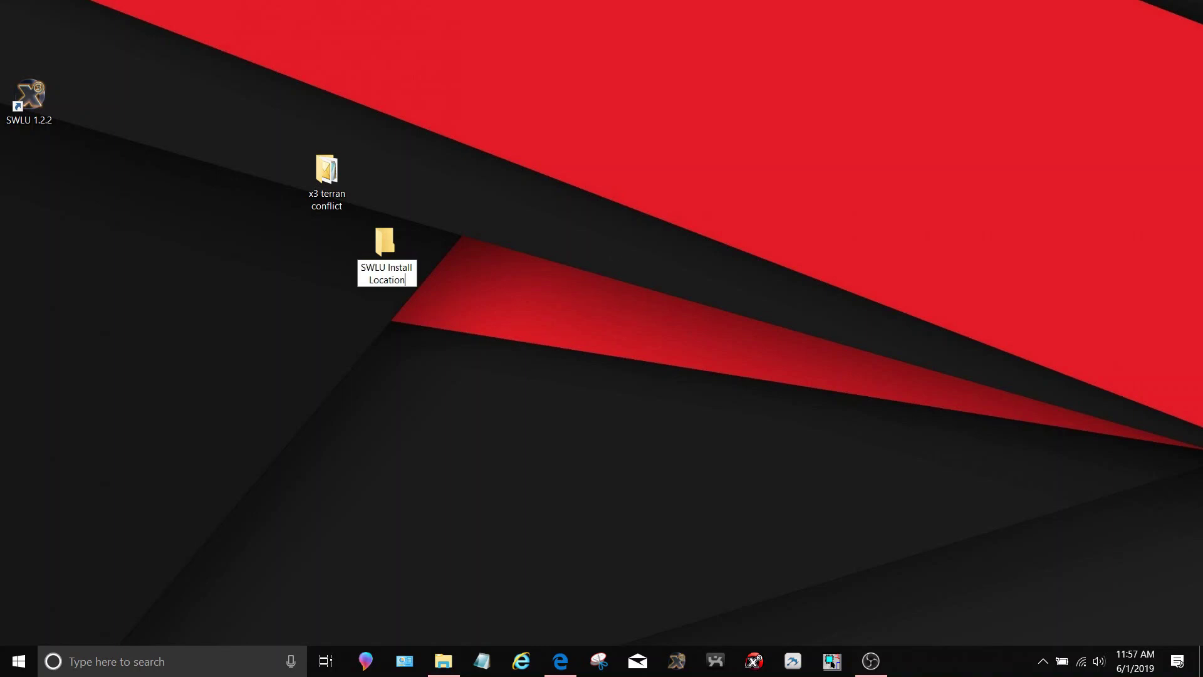
pyautogui.press('Return')
# Move the x3 terran conflict folder into SWLU Install Location, and reposition that folder on the desktop
pyautogui.moveTo(307, 183); pyautogui.dragTo(379, 251)
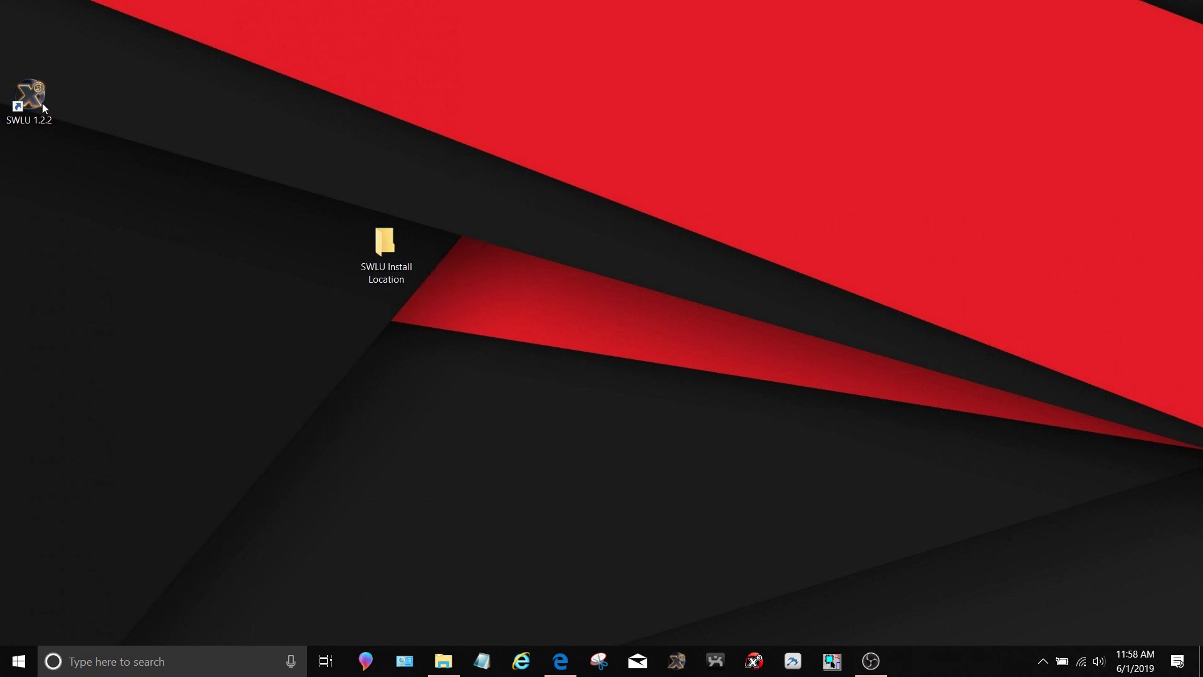
pyautogui.moveTo(382, 250); pyautogui.dragTo(558, 185)
pyautogui.click(543, 248)
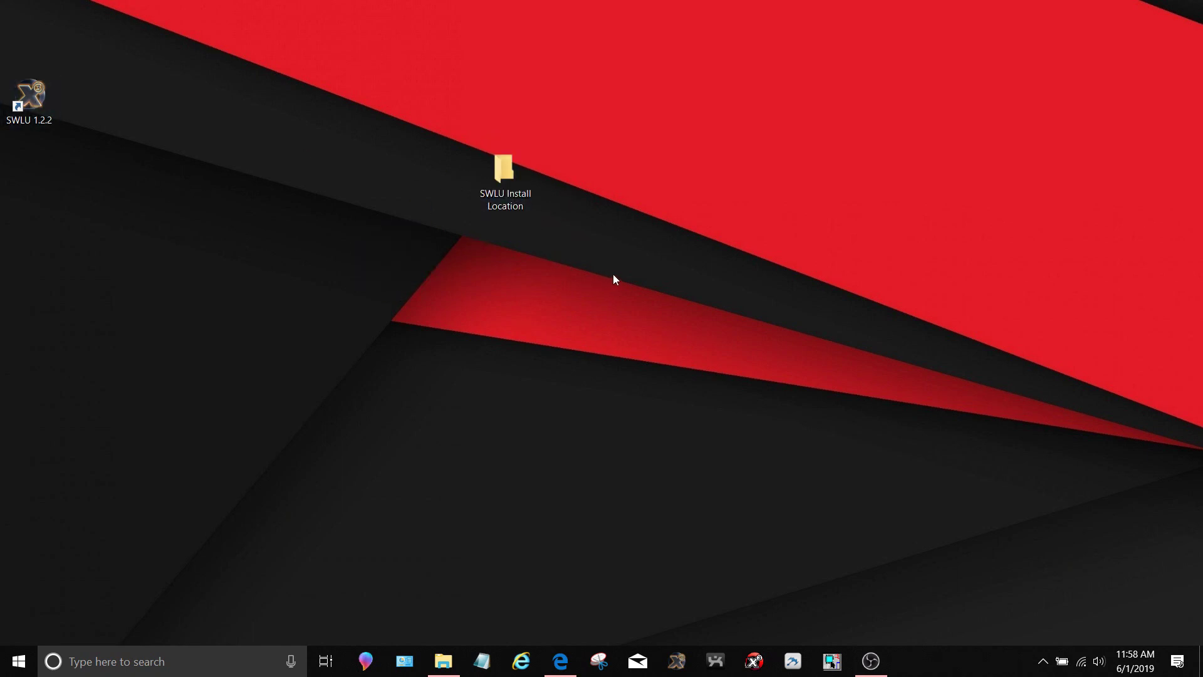